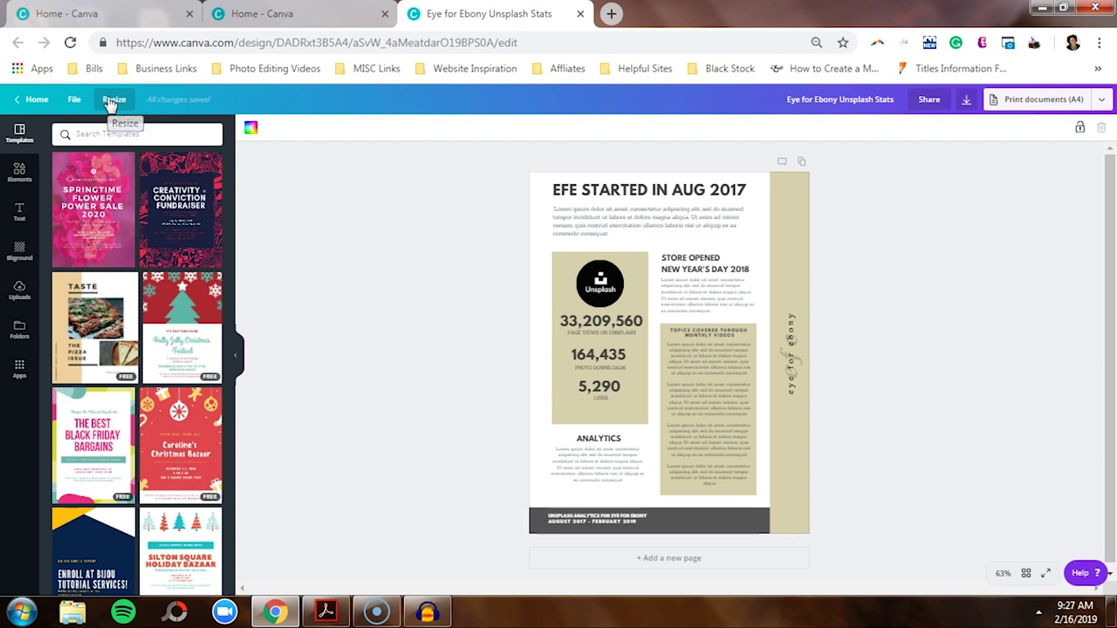
# Step: Make a Presentation Wide (16:9) resized copy of the report
pyautogui.click(113, 100)
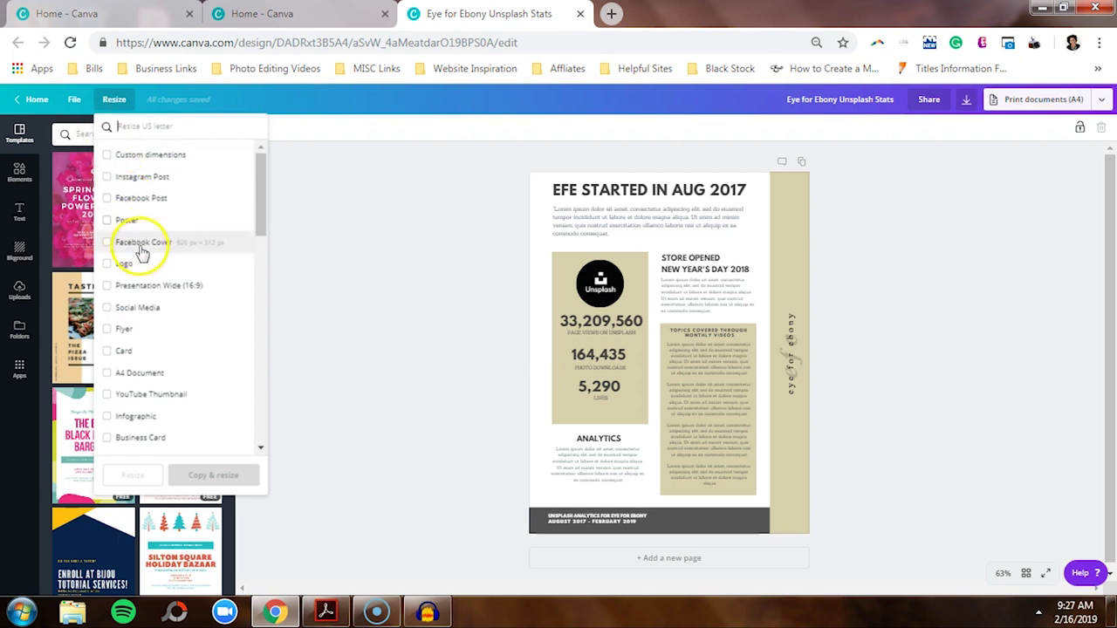
pyautogui.click(161, 294)
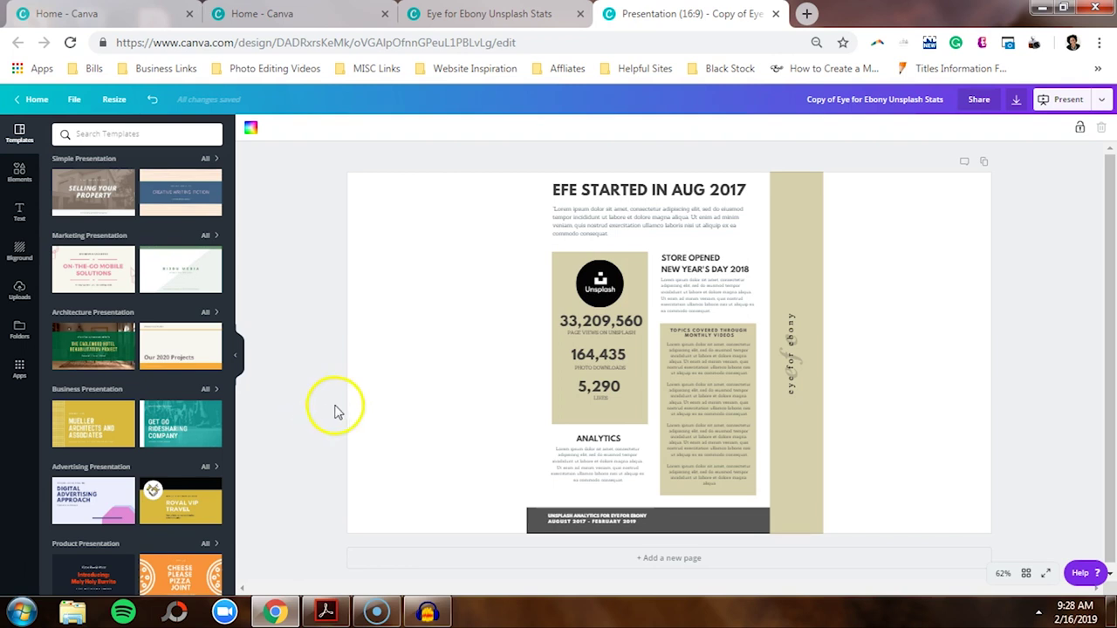
# Step: Move the tan bar and 'eye for ebony' text to the right edge; stretch the footer left
pyautogui.moveTo(796, 453); pyautogui.dragTo(992, 466)
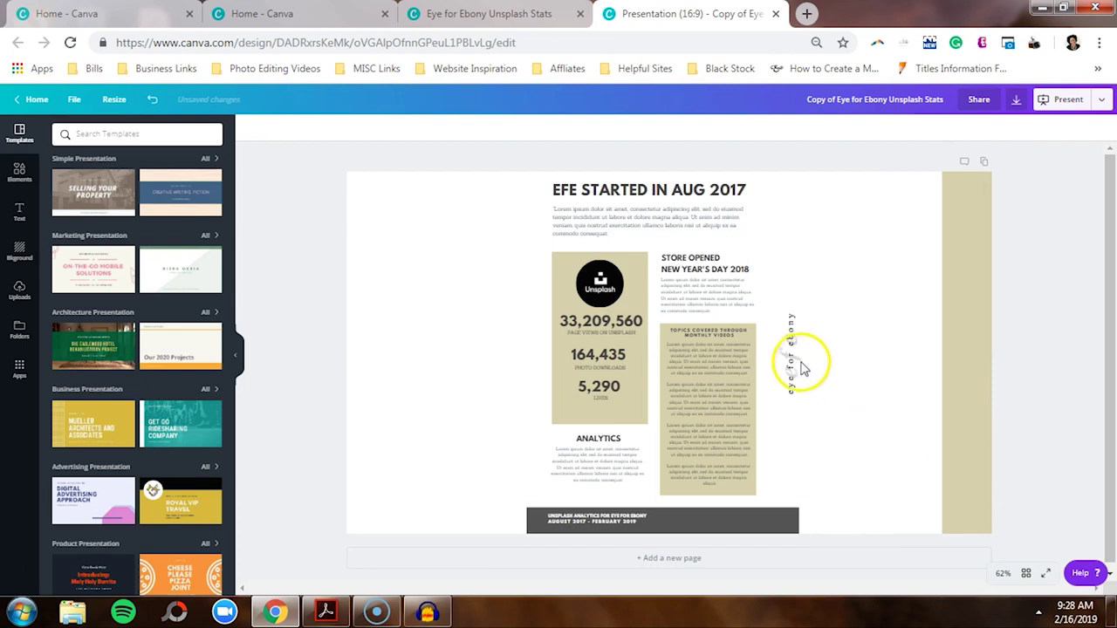
pyautogui.moveTo(803, 361); pyautogui.dragTo(1005, 344)
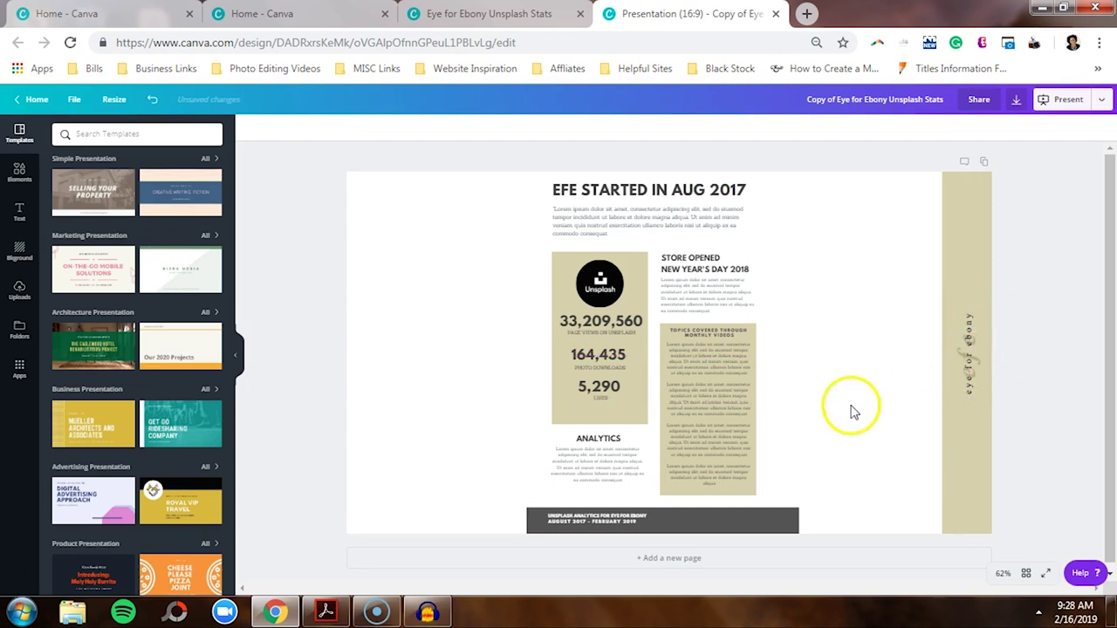
pyautogui.click(730, 522)
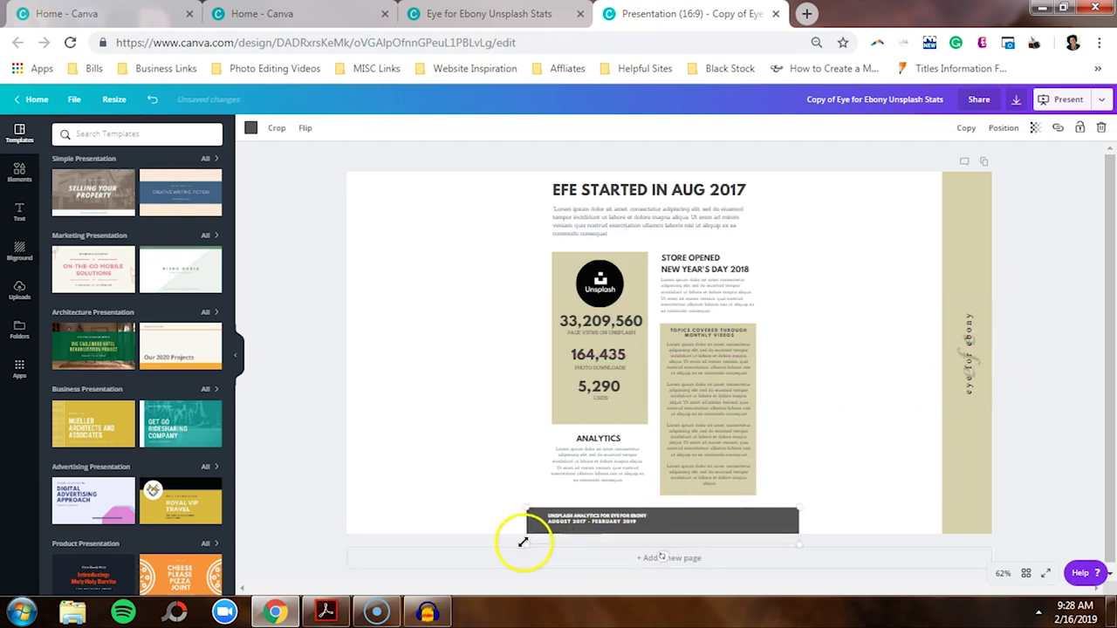
pyautogui.moveTo(523, 542); pyautogui.dragTo(346, 539)
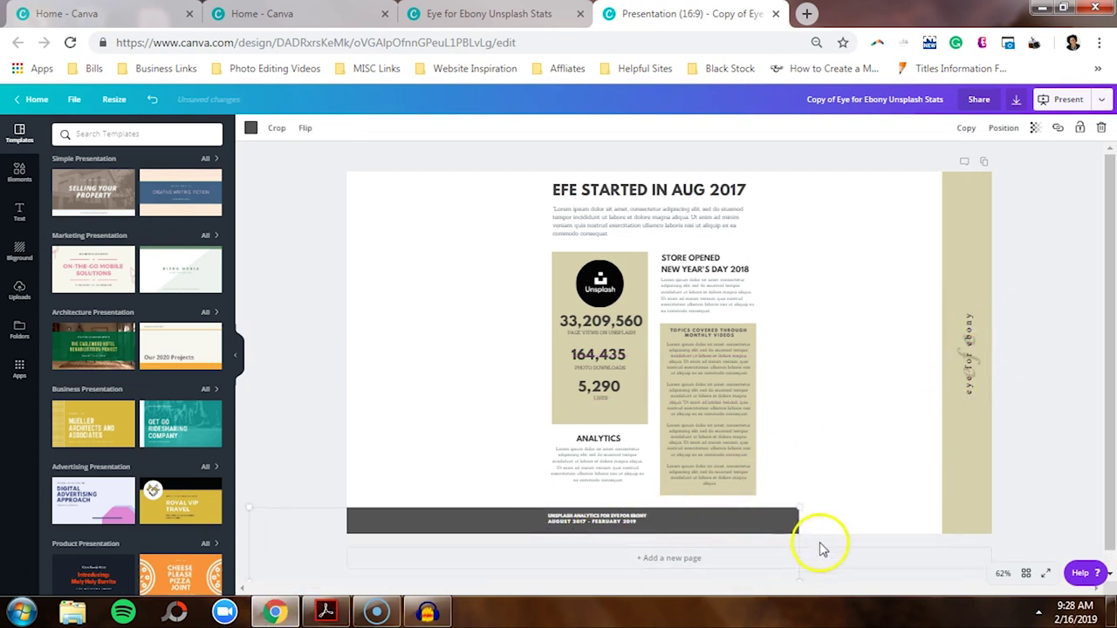
pyautogui.scroll(-1, 1097, 349)
pyautogui.click(1097, 374)
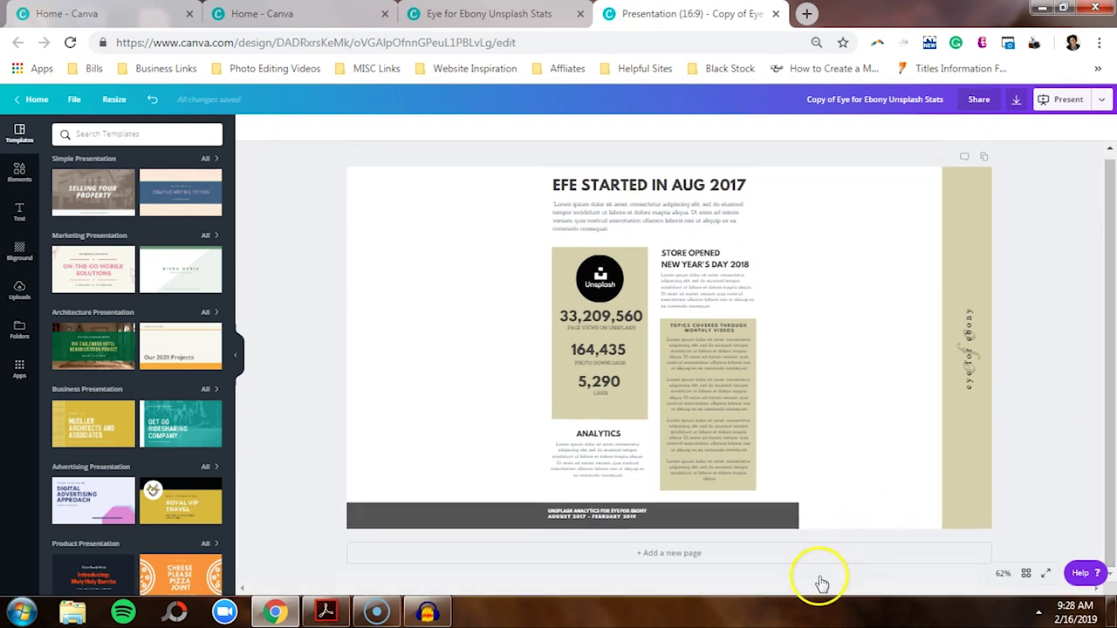
# Step: At 25% zoom, widen the dark footer bar across the slide, then return to 75%
pyautogui.click(1004, 576)
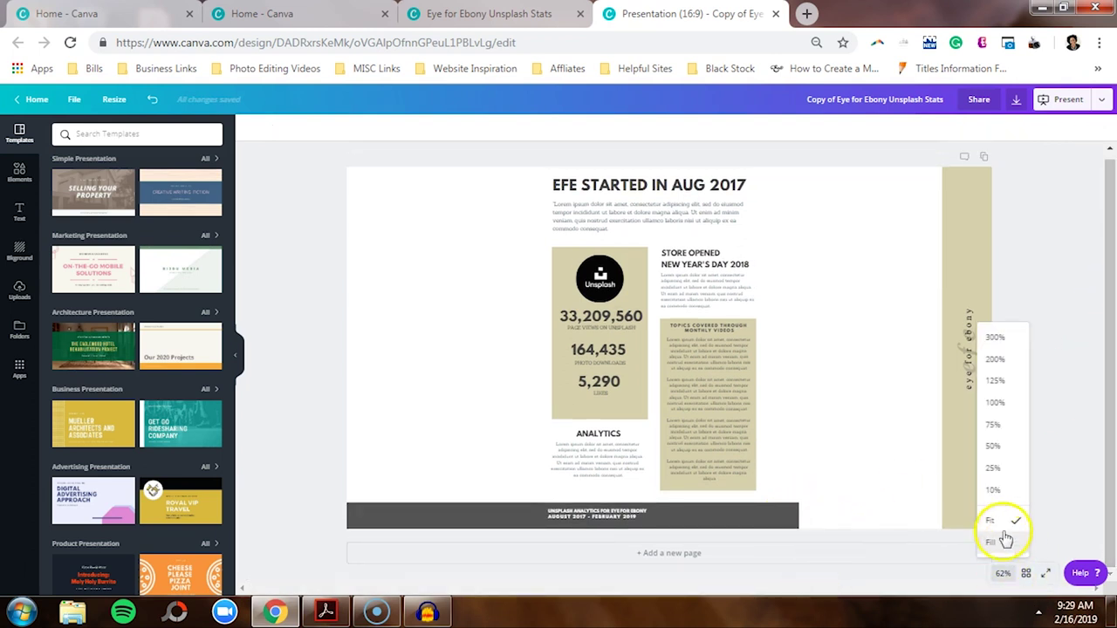
pyautogui.click(994, 469)
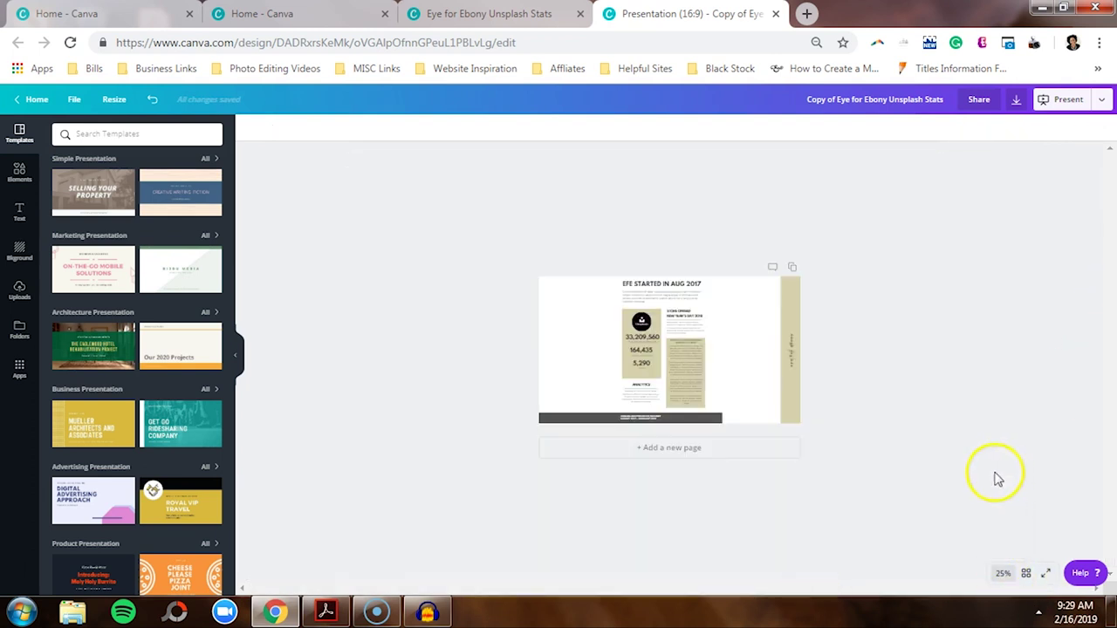
pyautogui.click(717, 420)
pyautogui.moveTo(725, 445); pyautogui.dragTo(790, 456)
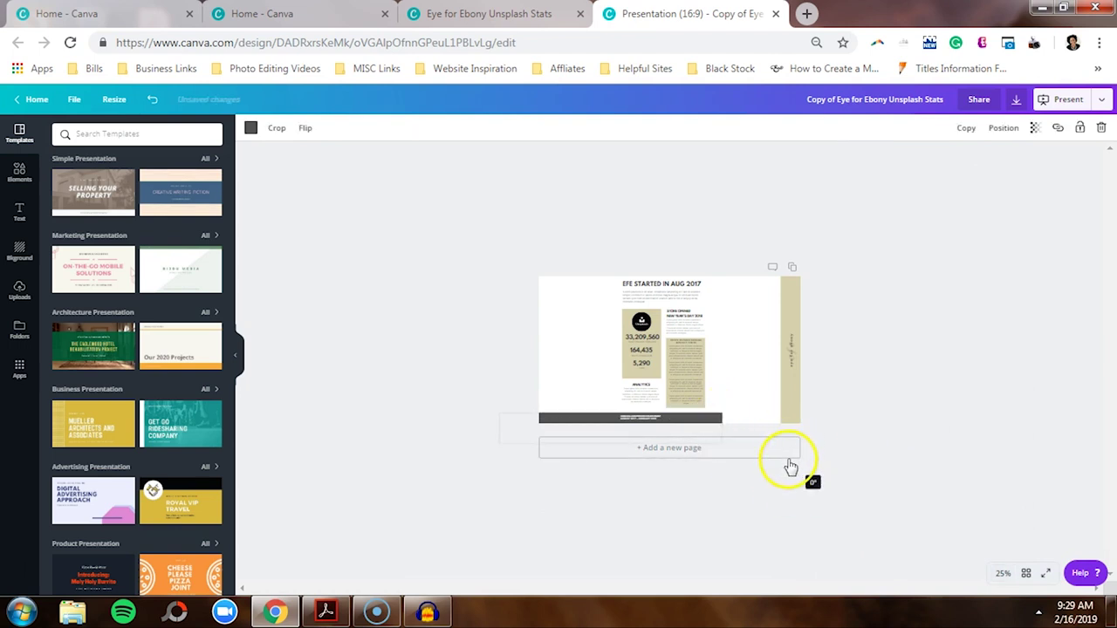
pyautogui.moveTo(725, 444); pyautogui.dragTo(893, 469)
pyautogui.click(893, 469)
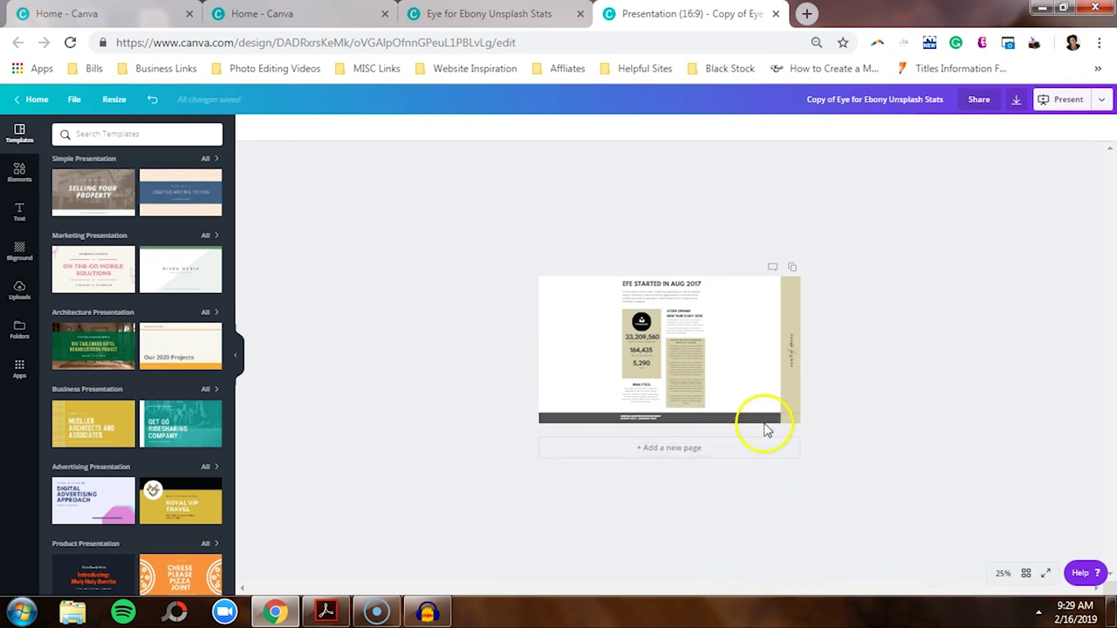
pyautogui.click(1003, 573)
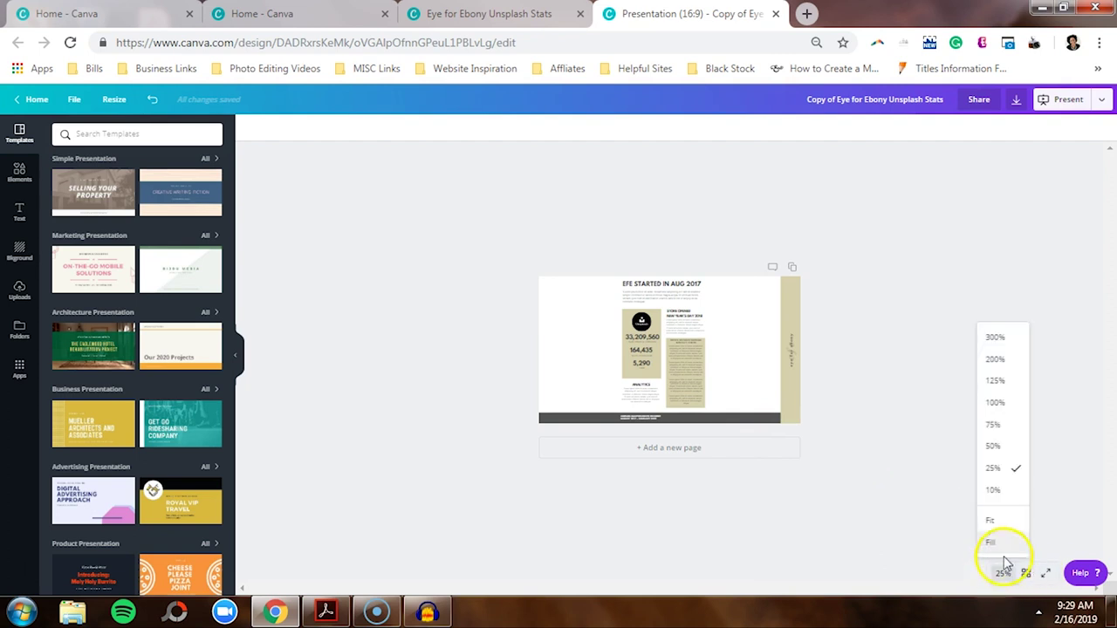
pyautogui.click(997, 427)
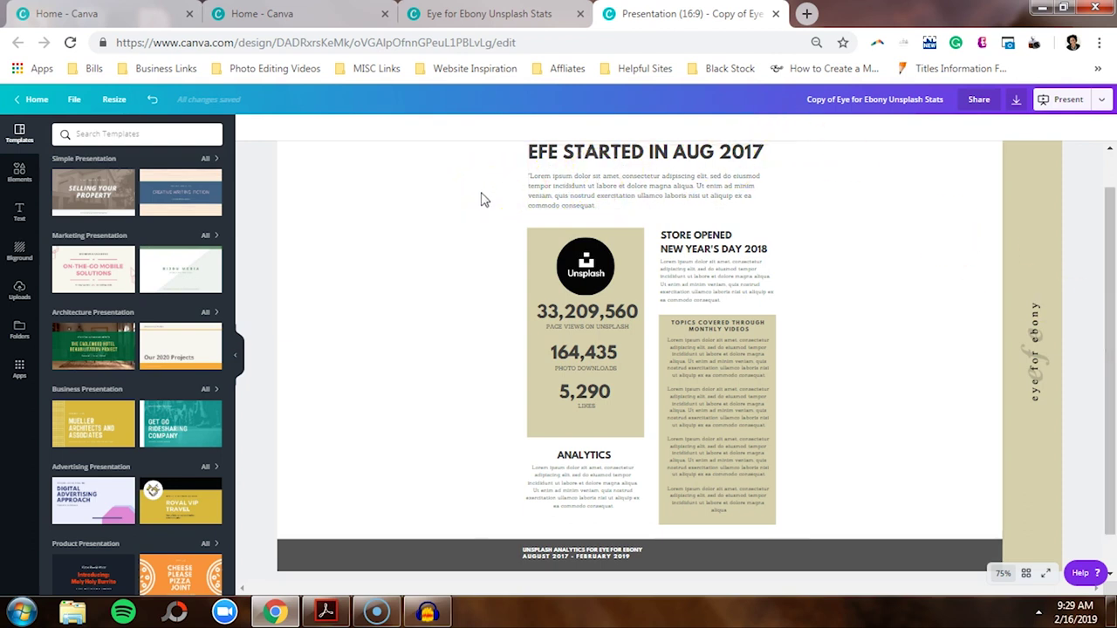
# Step: Ungroup the heading, then regroup the EFE STARTED IN AUG 2017 heading with its body text
pyautogui.moveTo(481, 150); pyautogui.dragTo(669, 180)
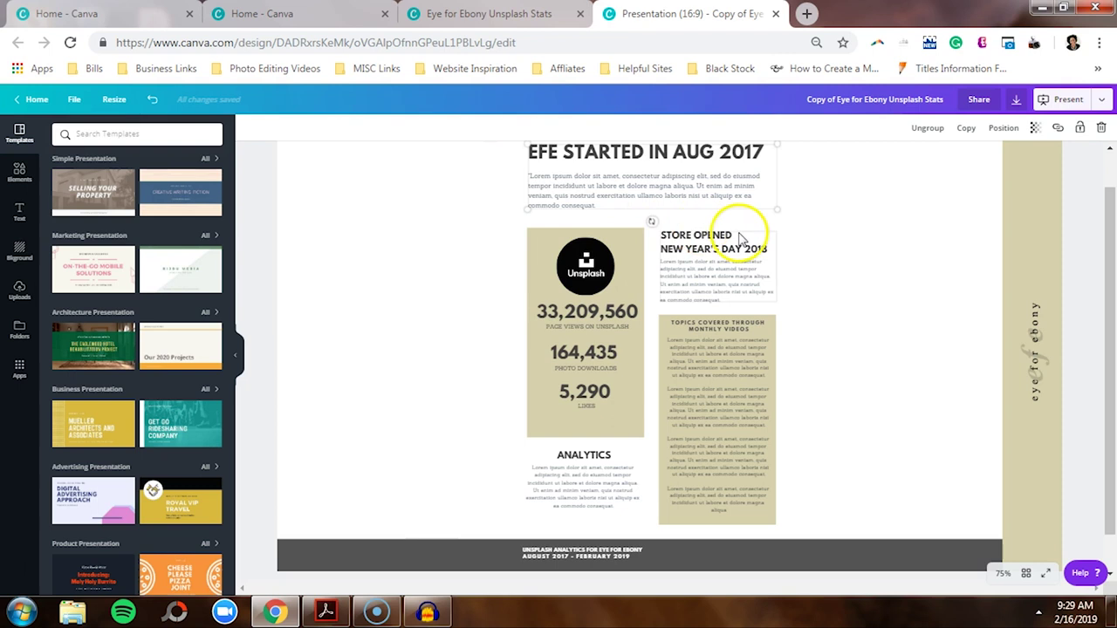
pyautogui.click(931, 131)
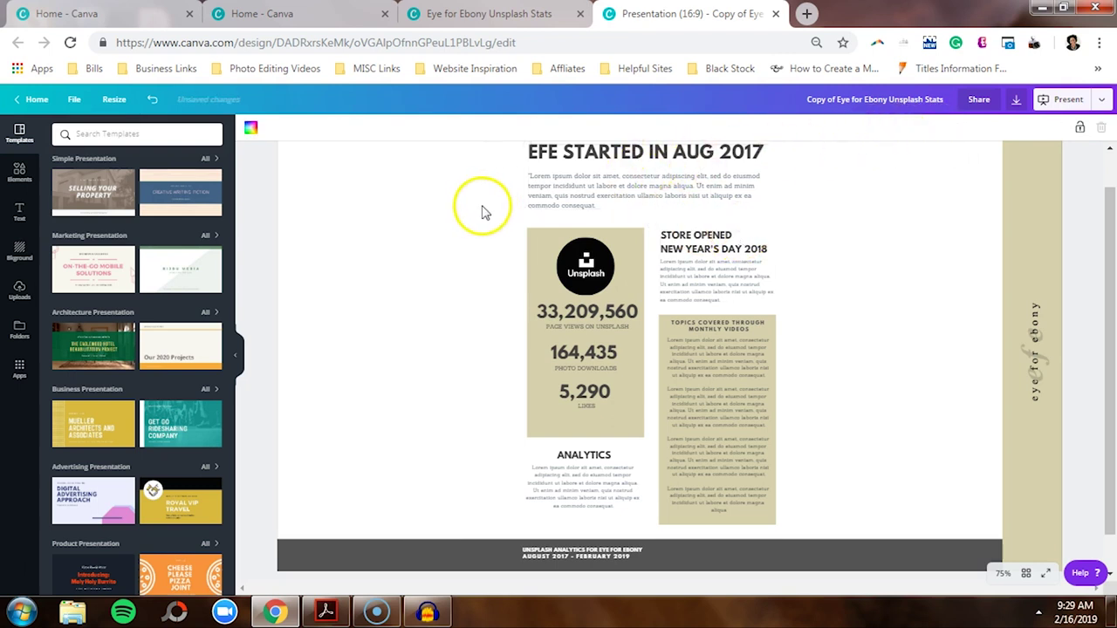
pyautogui.click(567, 154)
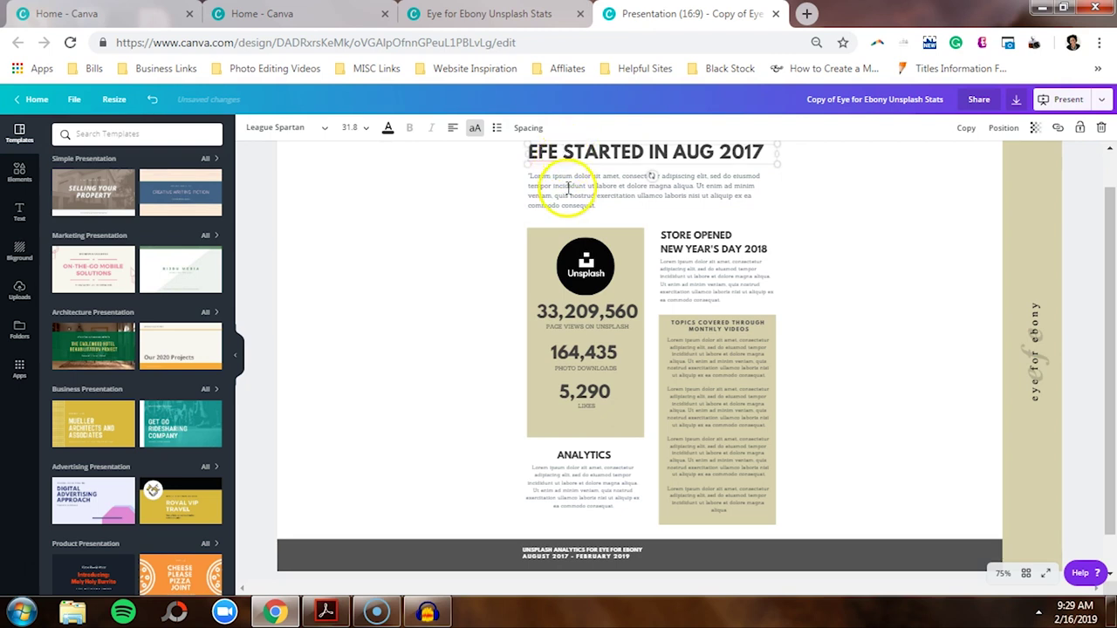
pyautogui.click(446, 165)
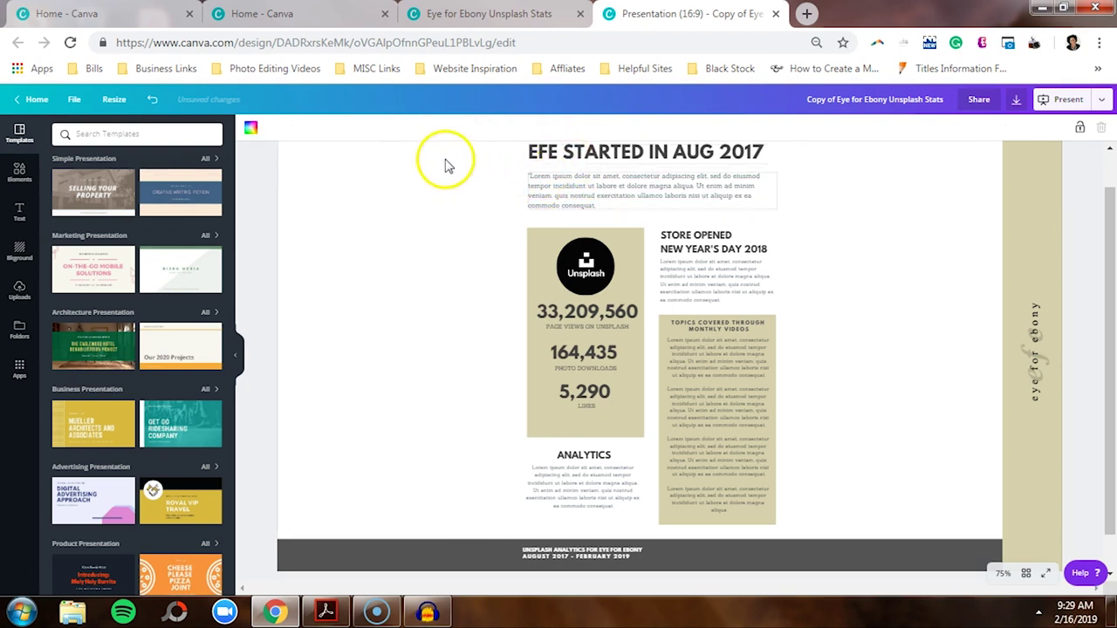
pyautogui.moveTo(450, 218); pyautogui.dragTo(777, 144)
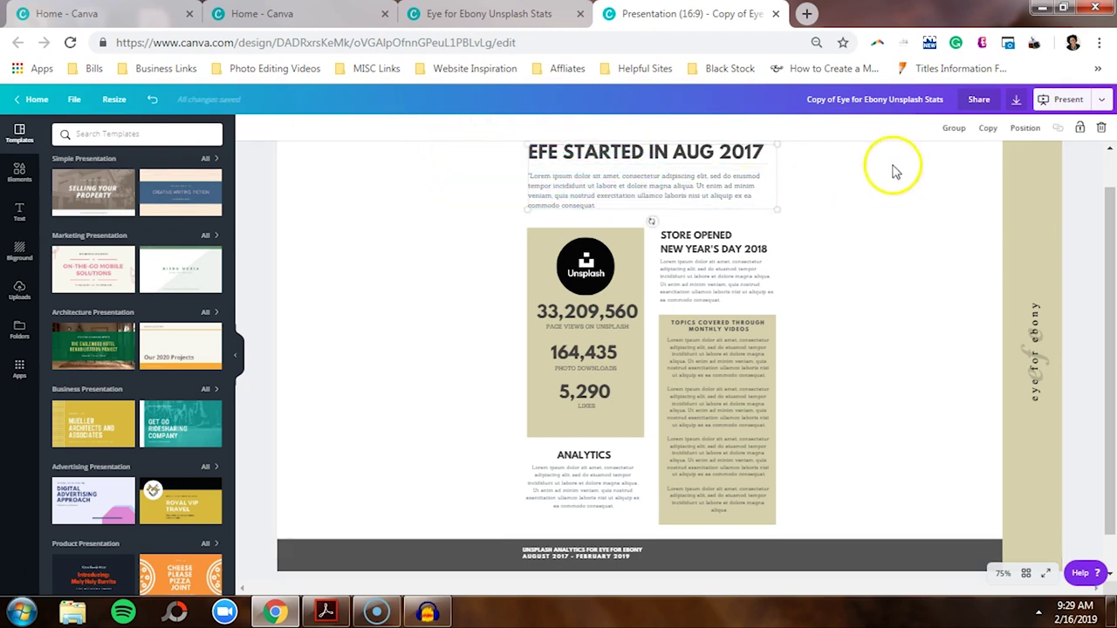
pyautogui.click(951, 130)
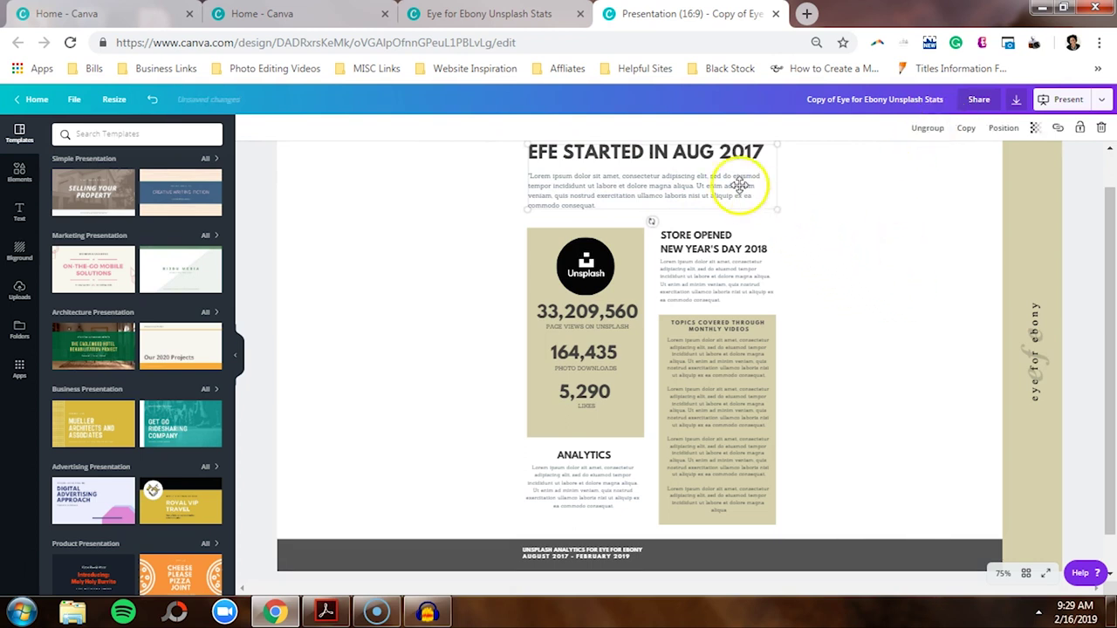
# Step: Move the heading block and STORE OPENED text to the left margin and enlarge them
pyautogui.moveTo(724, 166); pyautogui.dragTo(501, 184)
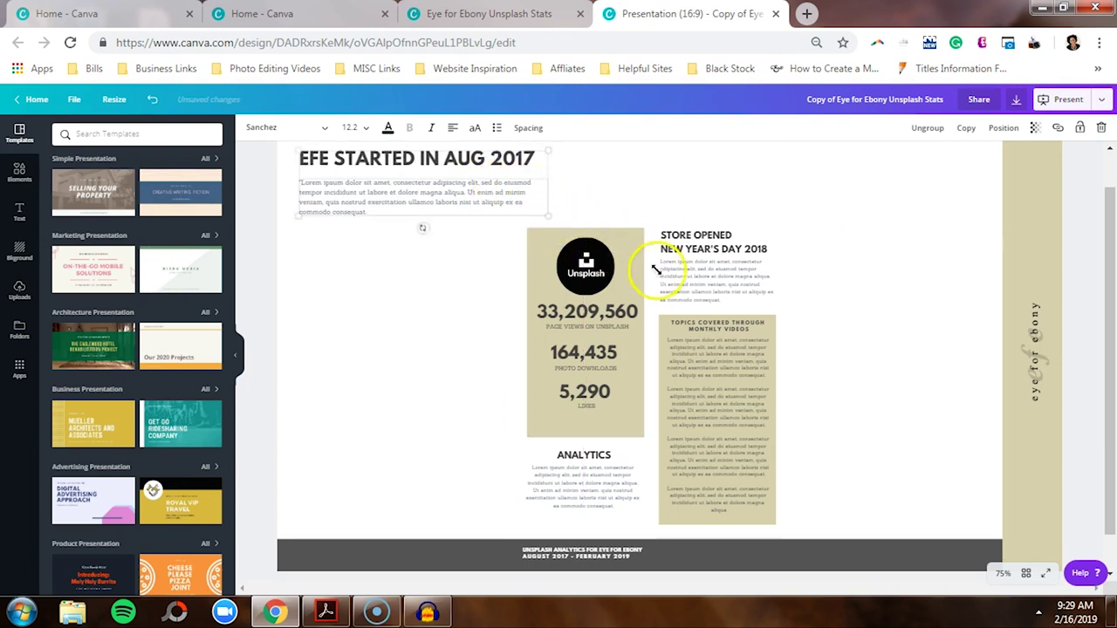
pyautogui.moveTo(656, 269); pyautogui.dragTo(685, 230)
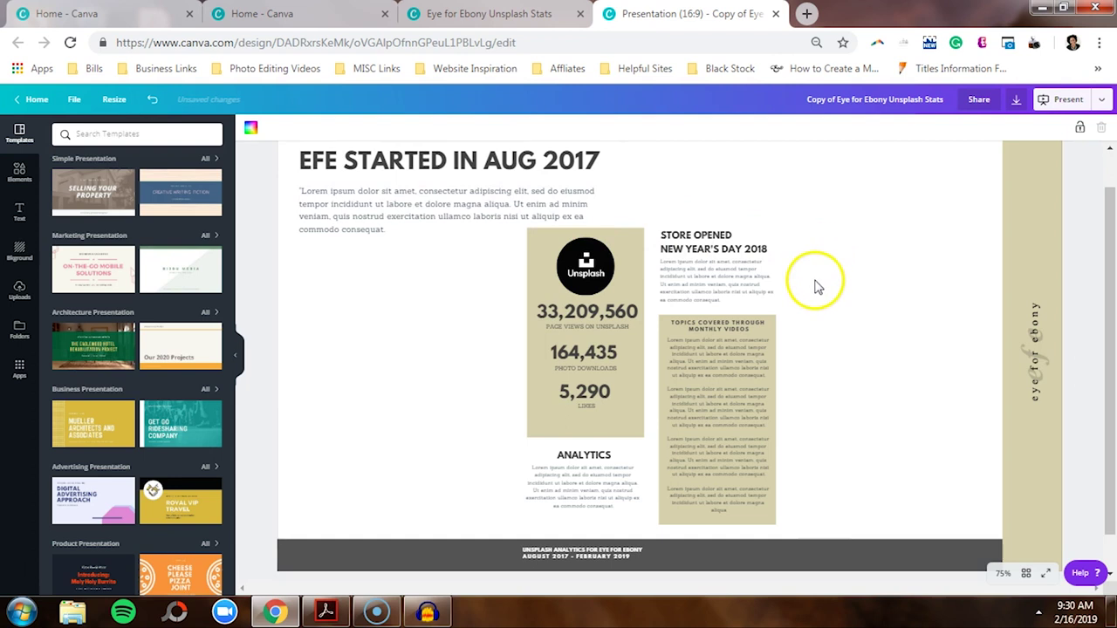
pyautogui.moveTo(794, 207); pyautogui.dragTo(379, 274)
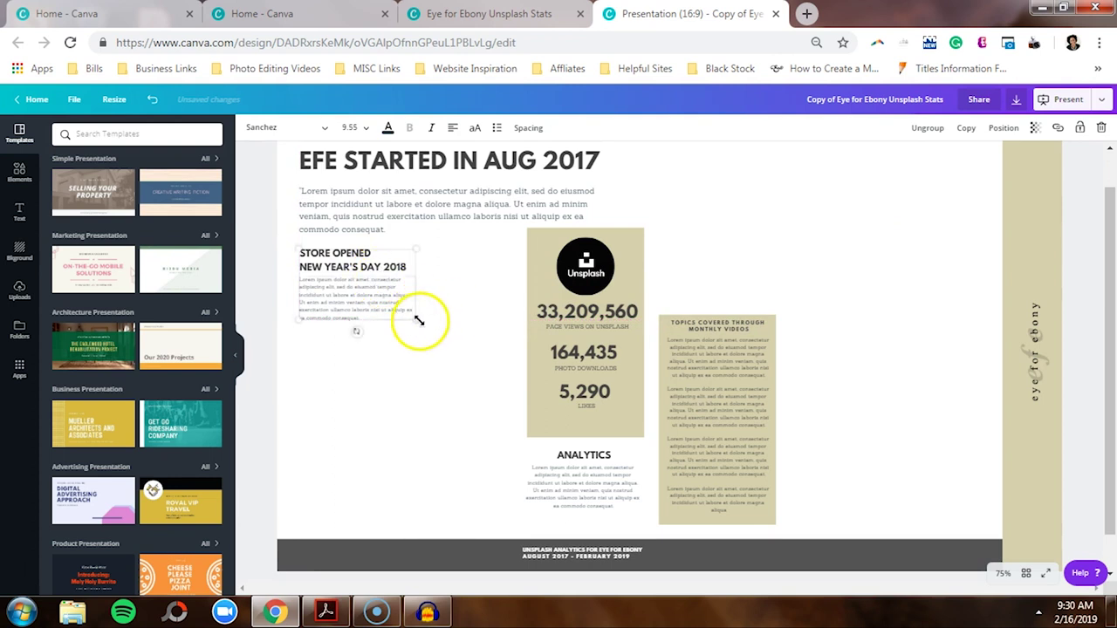
pyautogui.moveTo(419, 320); pyautogui.dragTo(511, 366)
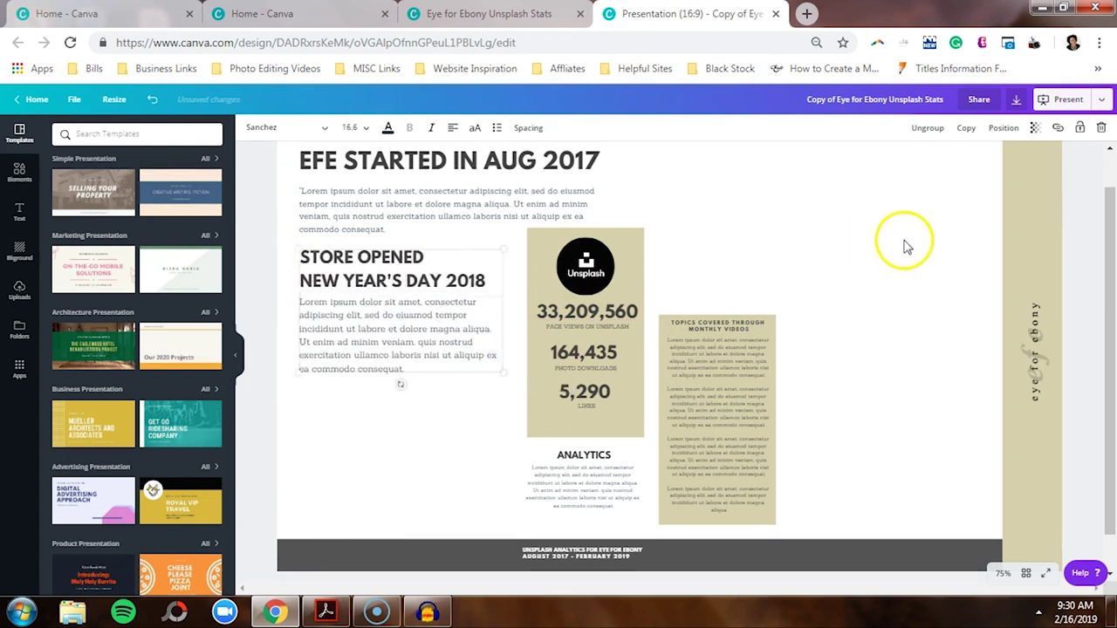
# Step: Place ANALYTICS below the STORE OPENED paragraph and enlarge it
pyautogui.click(606, 484)
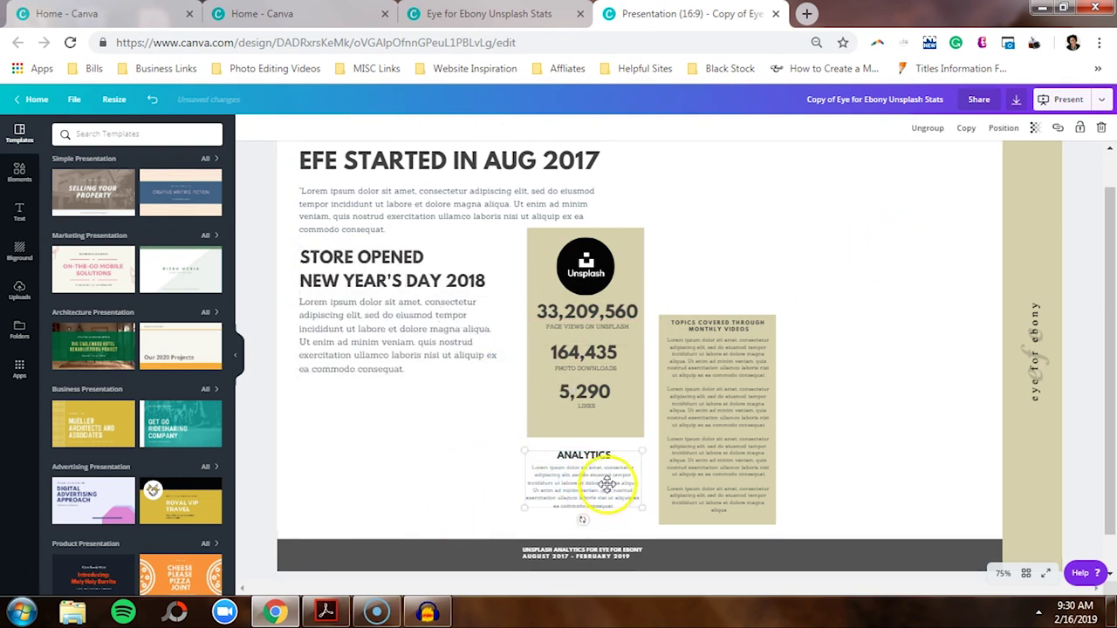
pyautogui.moveTo(606, 484); pyautogui.dragTo(377, 424)
pyautogui.moveTo(421, 454); pyautogui.dragTo(488, 516)
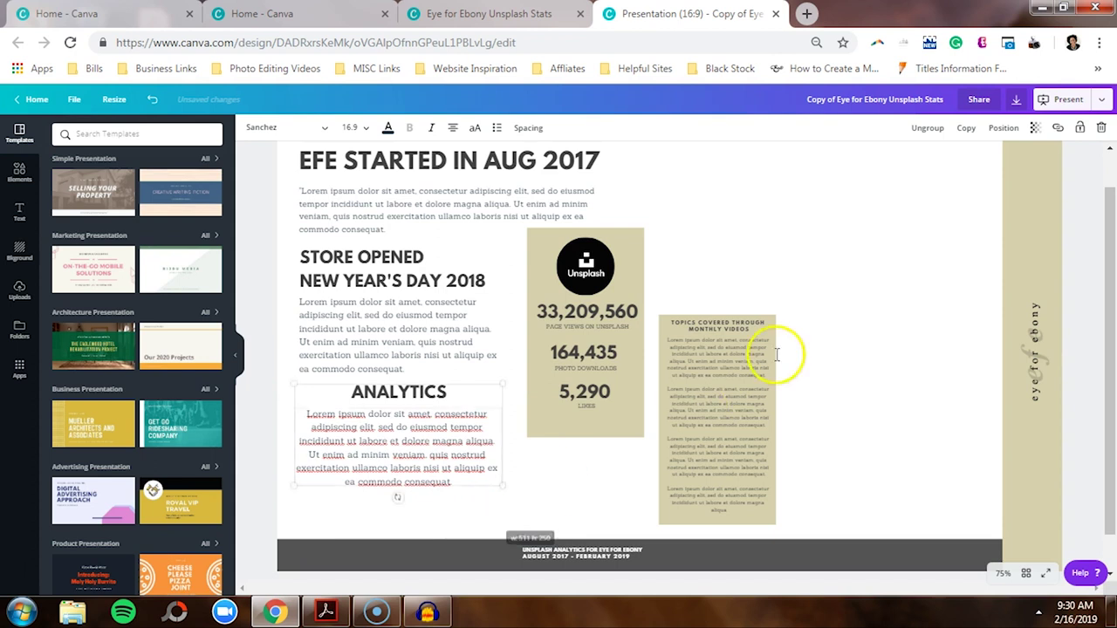
pyautogui.click(779, 264)
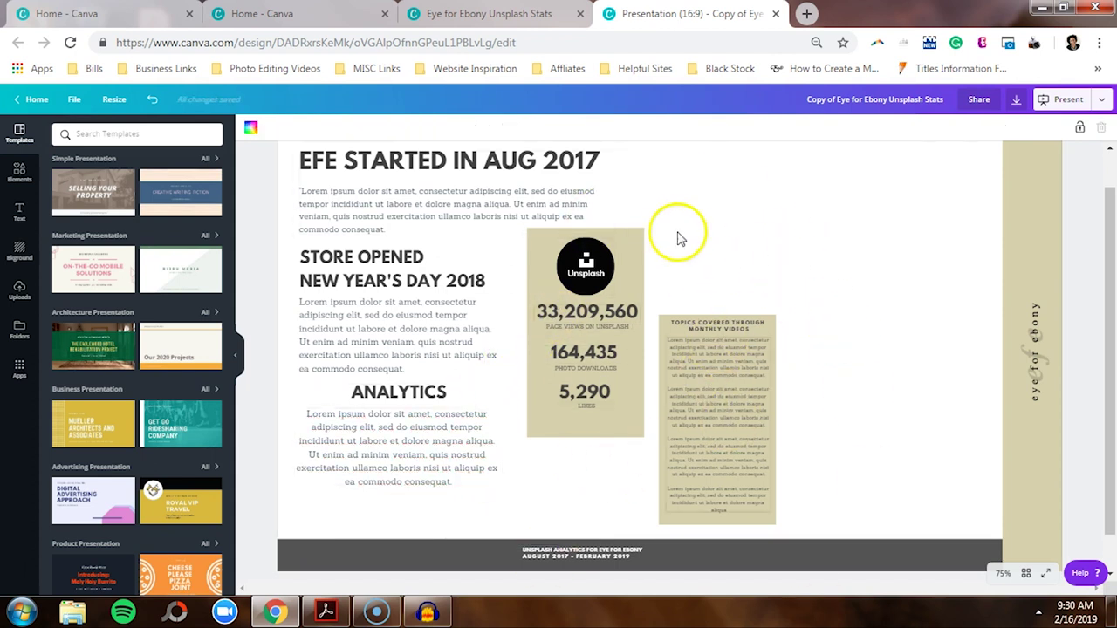
# Step: Group the Topics covered box with its text and move it up and right
pyautogui.moveTo(681, 190); pyautogui.dragTo(785, 499)
pyautogui.click(953, 138)
pyautogui.moveTo(724, 404); pyautogui.dragTo(923, 311)
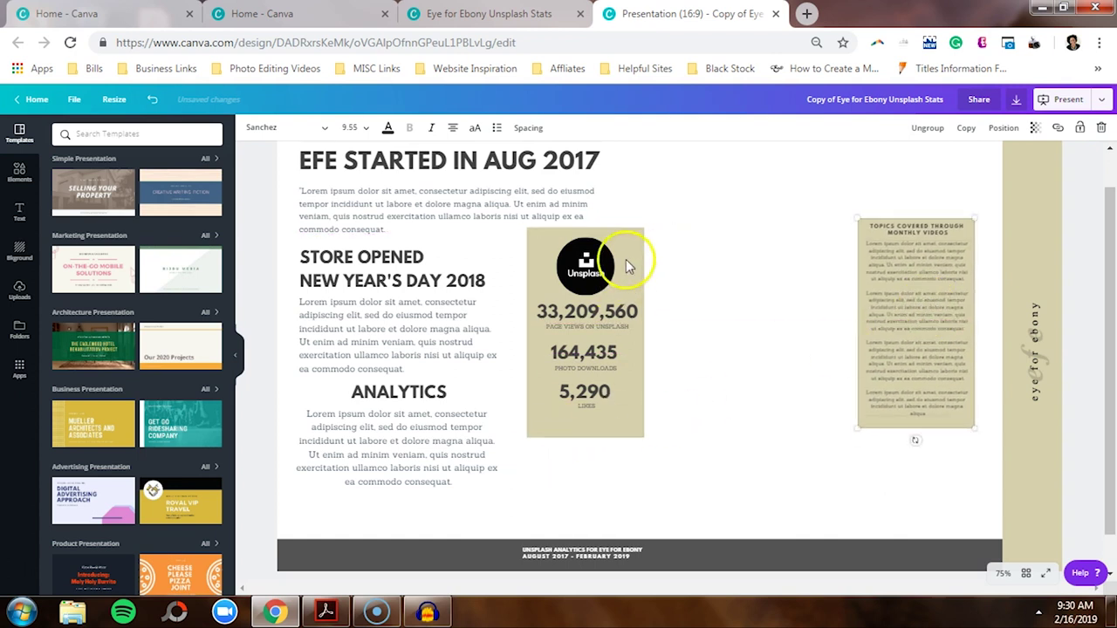
# Step: Group the Unsplash stats pieces, shift them right, and align the Topics box top with them
pyautogui.moveTo(542, 477); pyautogui.dragTo(681, 254)
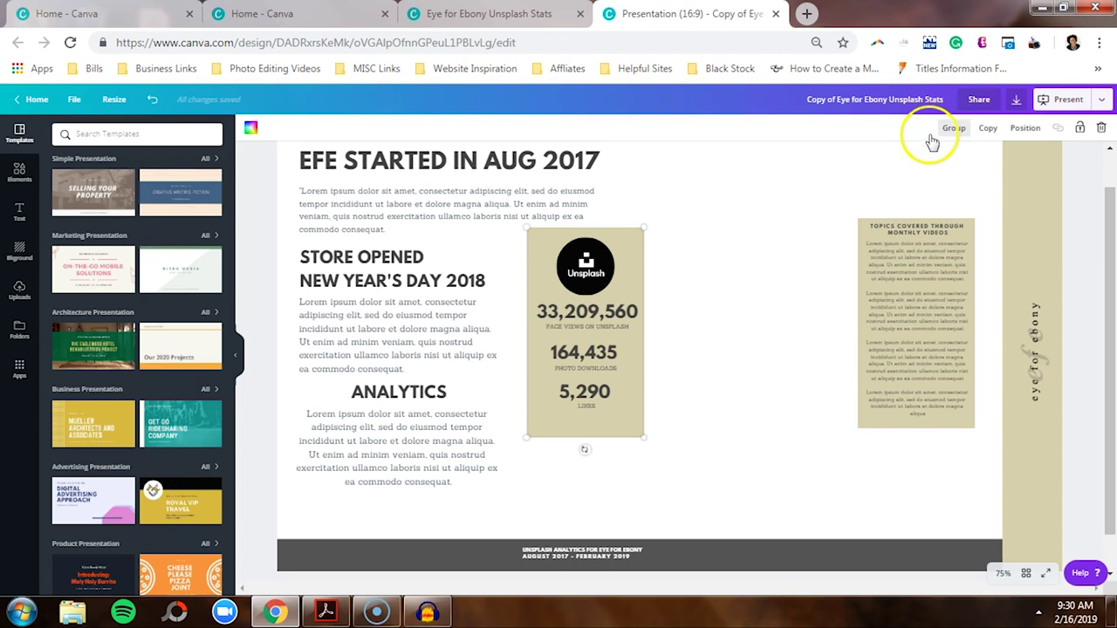
pyautogui.click(951, 129)
pyautogui.moveTo(602, 275); pyautogui.dragTo(711, 232)
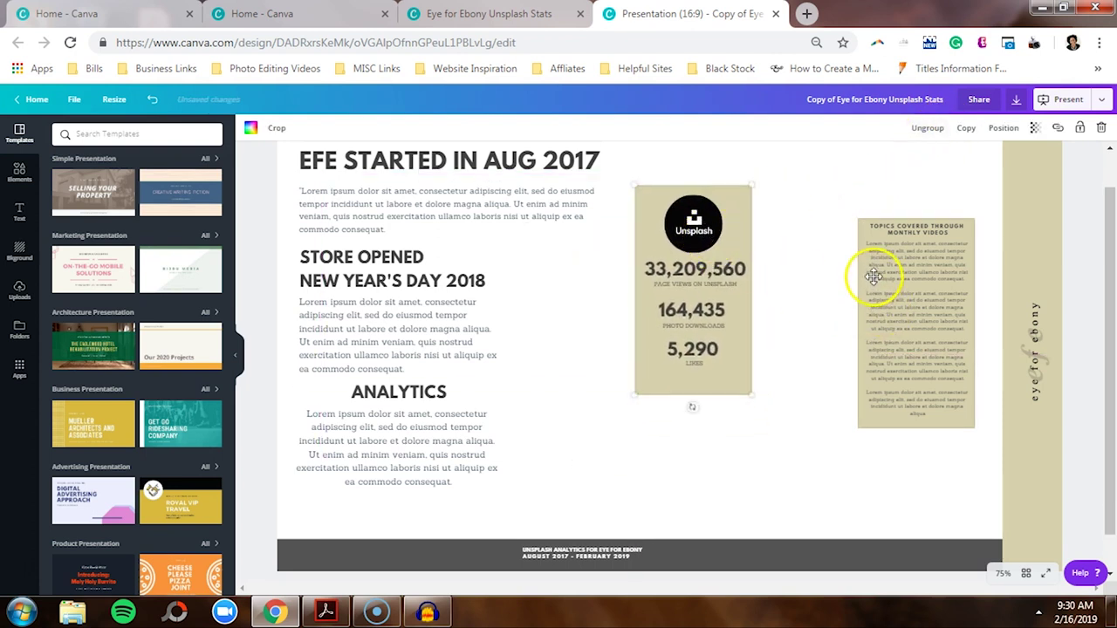
pyautogui.moveTo(873, 277); pyautogui.dragTo(876, 274)
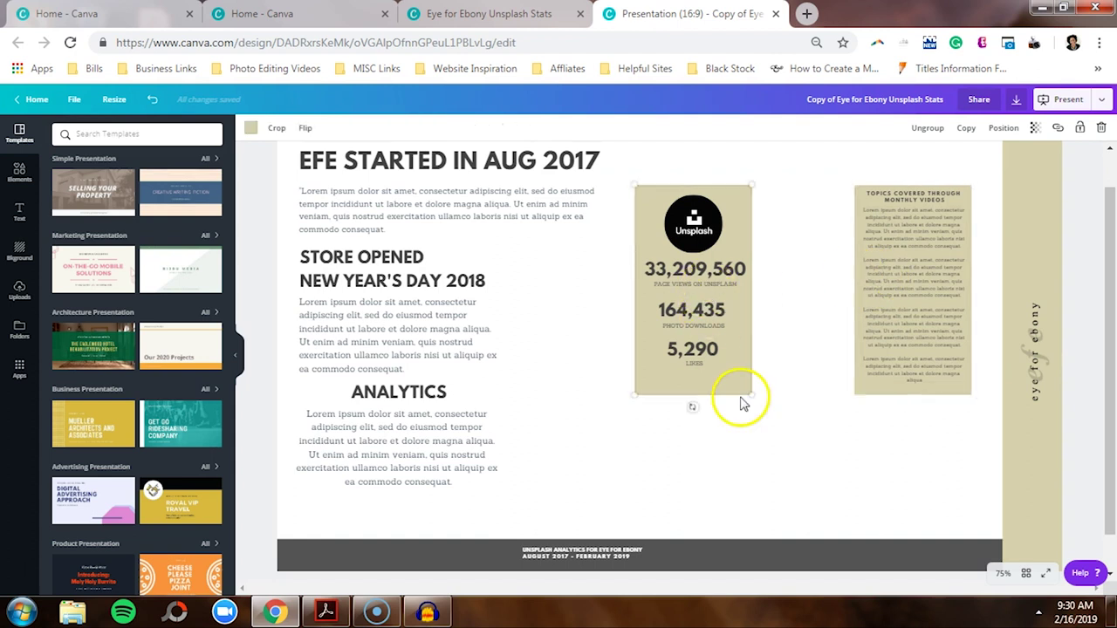
# Step: Enlarge the Unsplash stats and Topics covered boxes, placing Topics right beside the stats
pyautogui.moveTo(748, 396); pyautogui.dragTo(787, 503)
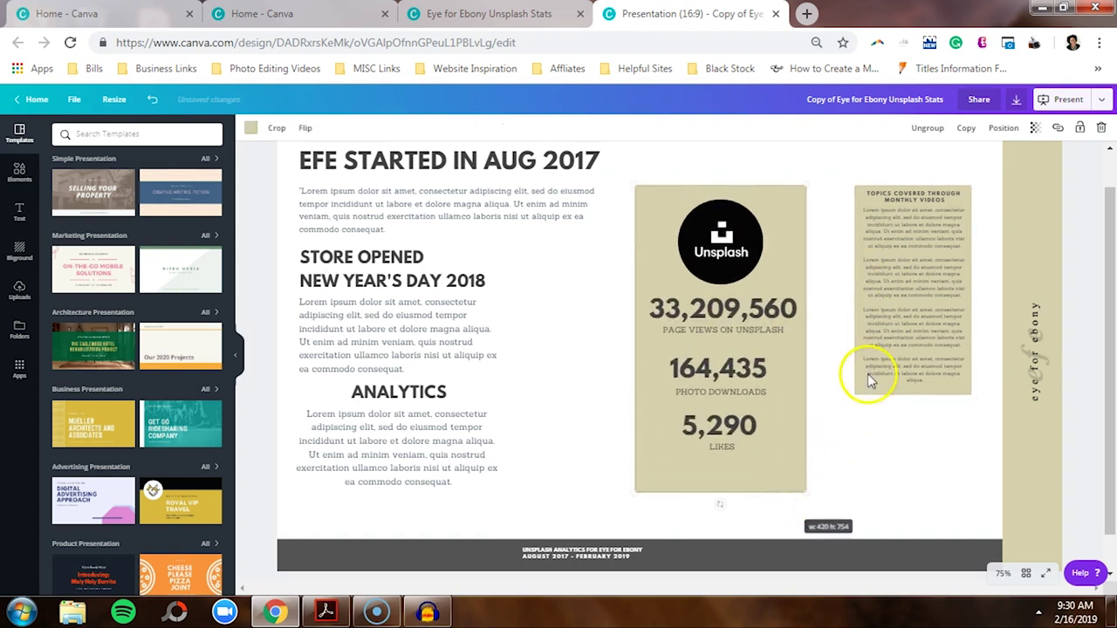
pyautogui.moveTo(855, 393); pyautogui.dragTo(824, 510)
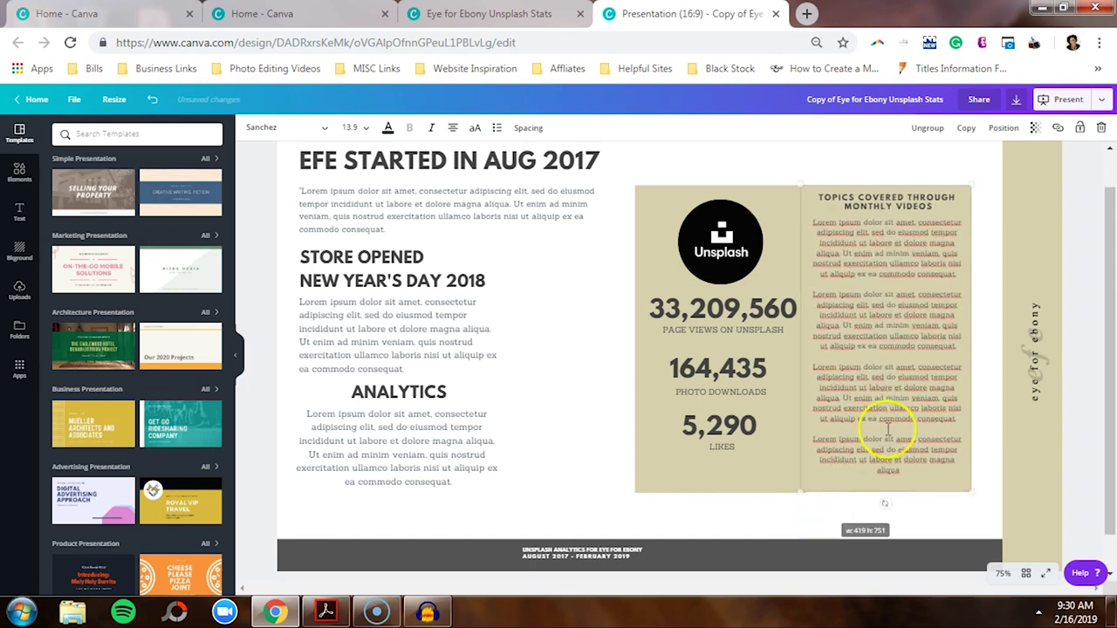
pyautogui.doubleClick(892, 398)
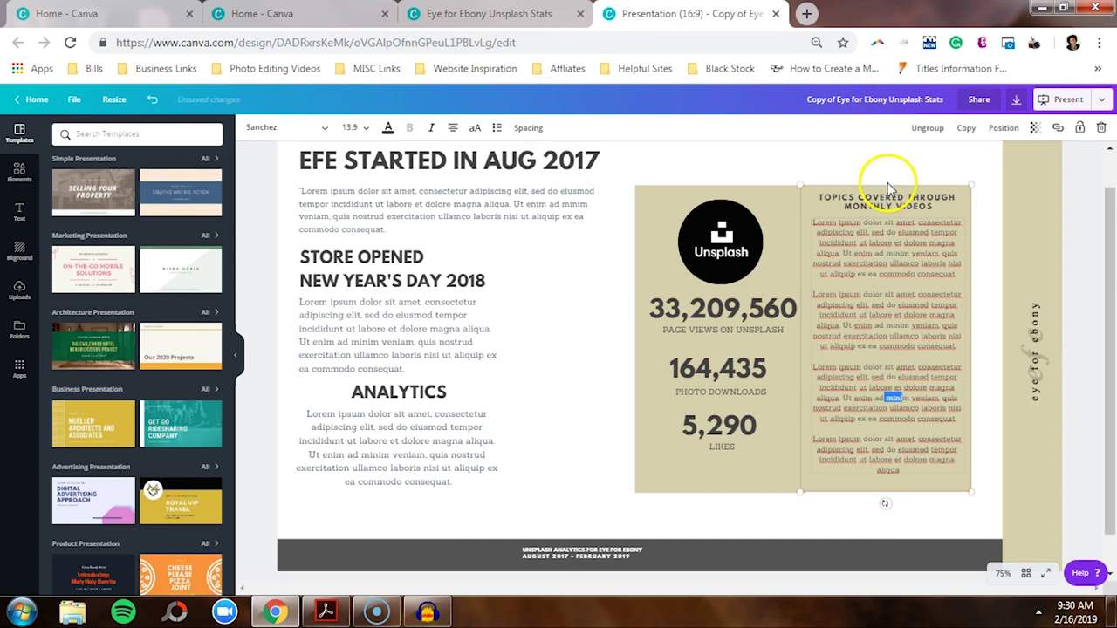
pyautogui.moveTo(887, 186); pyautogui.dragTo(903, 184)
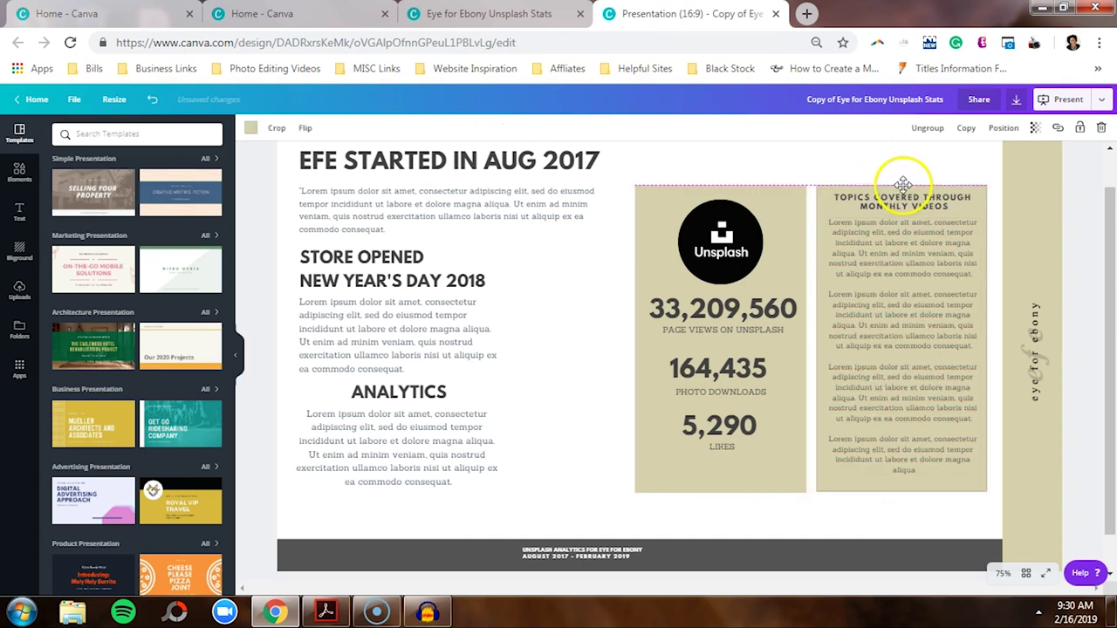
pyautogui.click(1069, 206)
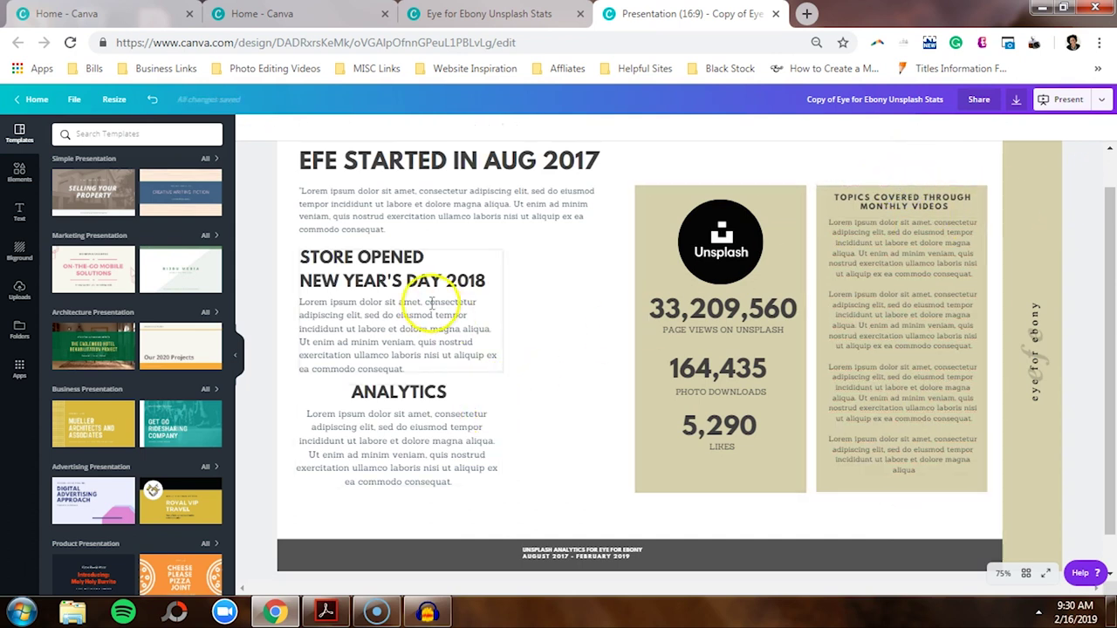
# Step: Resize the Analytics and Store Opened text boxes to fit the wide slide
pyautogui.click(488, 475)
pyautogui.moveTo(499, 486); pyautogui.dragTo(560, 508)
pyautogui.moveTo(545, 466); pyautogui.dragTo(544, 466)
pyautogui.click(471, 288)
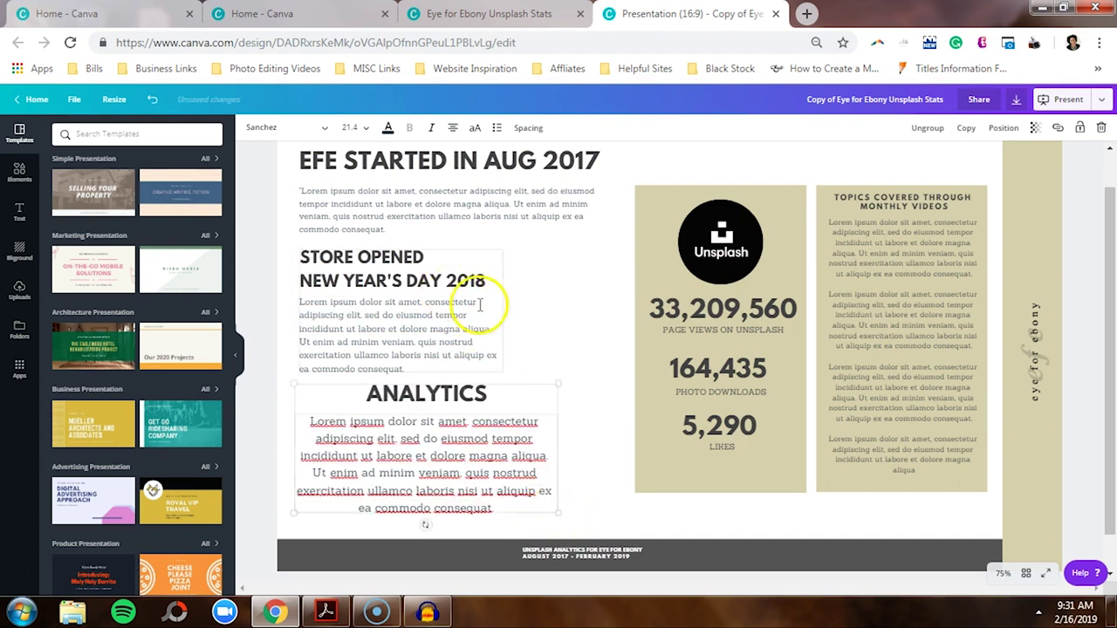
pyautogui.moveTo(505, 370)
pyautogui.mouseDown()
pyautogui.moveTo(559, 399)
pyautogui.moveTo(553, 389)
pyautogui.moveTo(506, 424)
pyautogui.moveTo(529, 381)
pyautogui.moveTo(521, 366)
pyautogui.mouseUp()
pyautogui.click(498, 471)
pyautogui.click(541, 390)
pyautogui.click(558, 525)
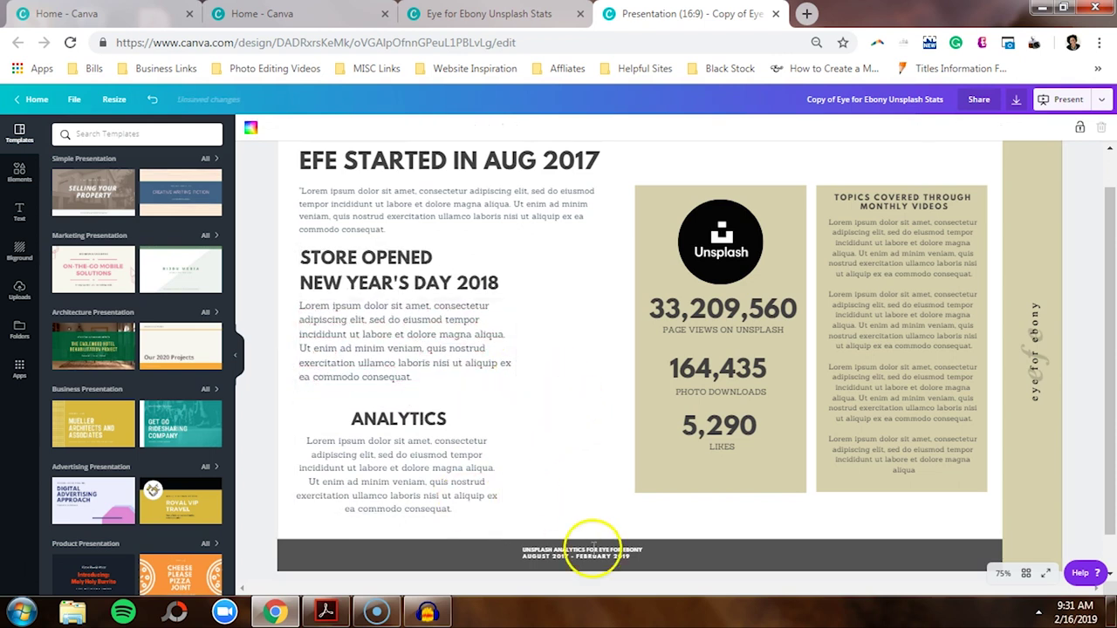
# Step: Reposition the 'Unsplash Analytics for Eye for Ebony' footer text and set it to size 16
pyautogui.click(586, 550)
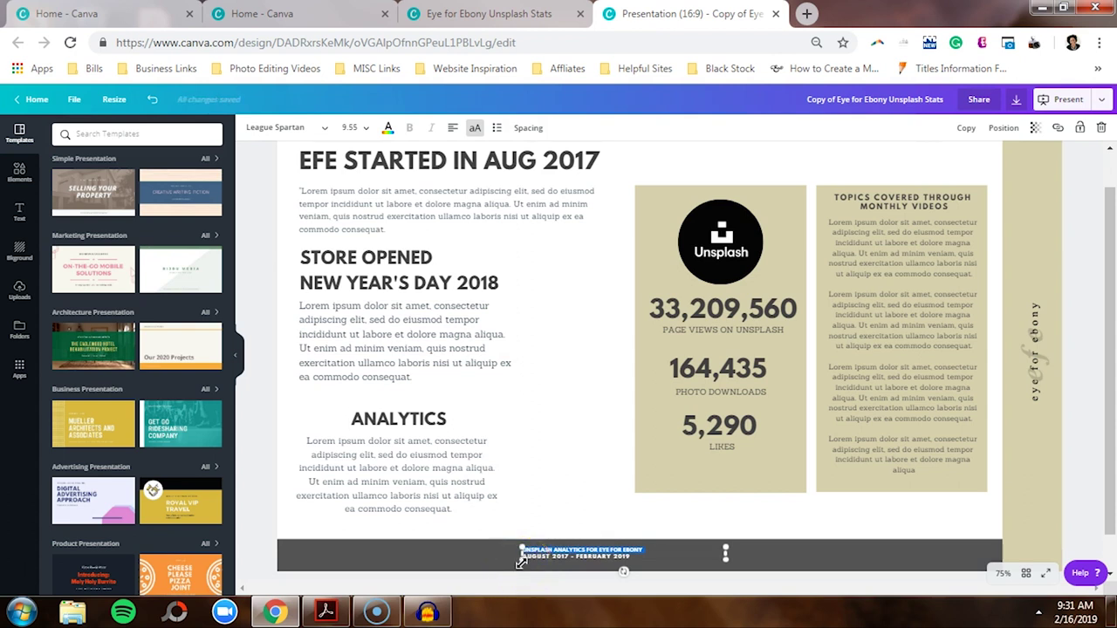
pyautogui.moveTo(463, 577); pyautogui.dragTo(311, 615)
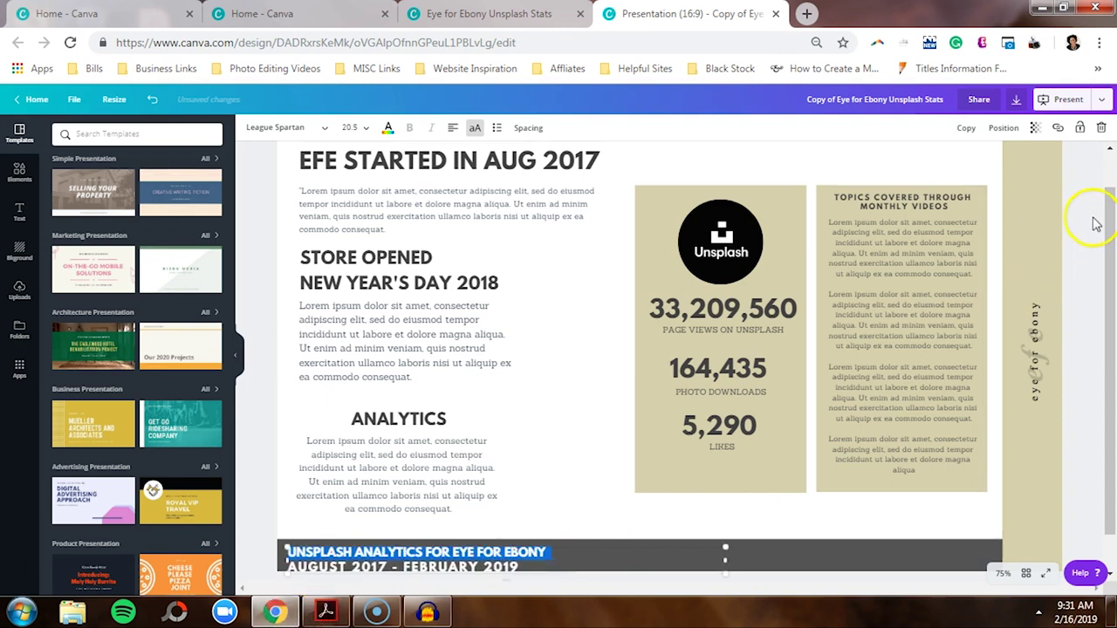
pyautogui.moveTo(1110, 272); pyautogui.dragTo(1108, 289)
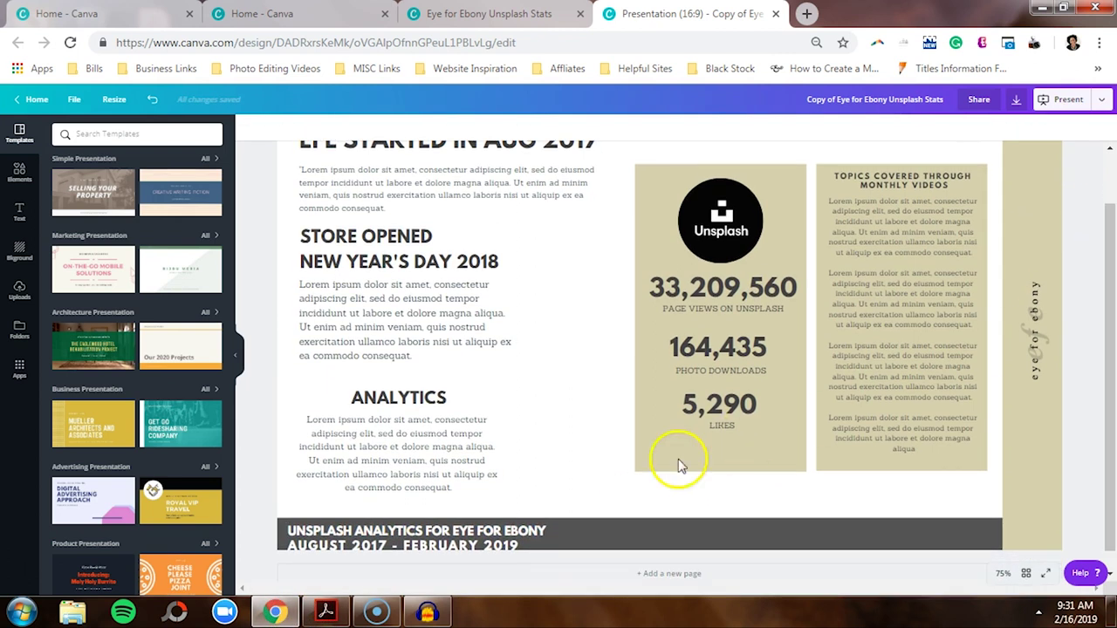
pyautogui.moveTo(541, 517)
pyautogui.mouseDown()
pyautogui.moveTo(544, 529)
pyautogui.moveTo(532, 526)
pyautogui.mouseUp()
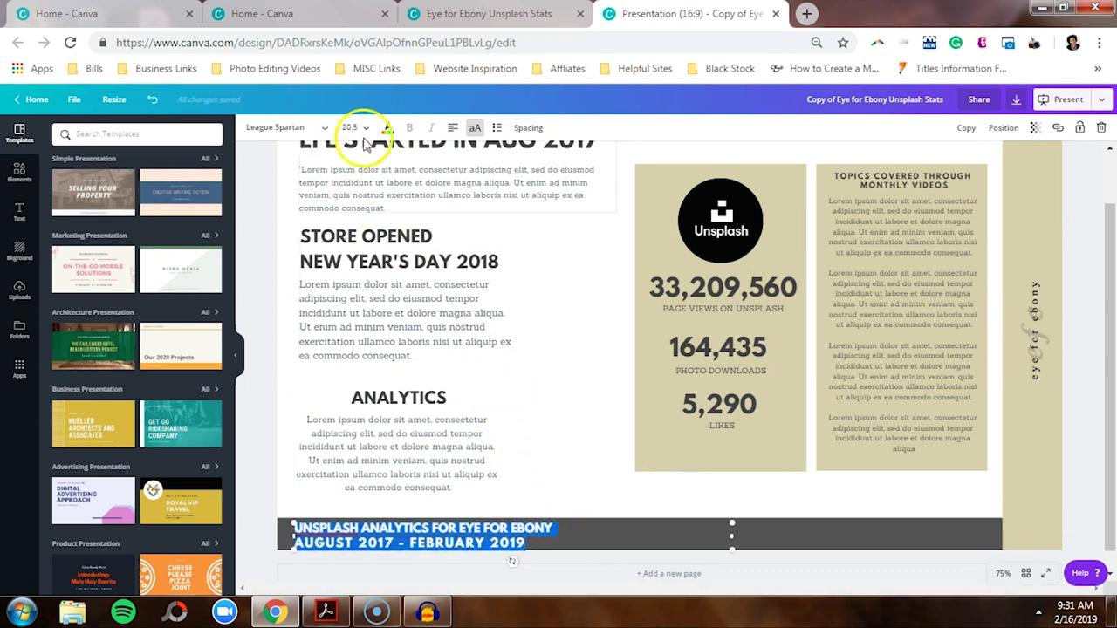
pyautogui.click(365, 127)
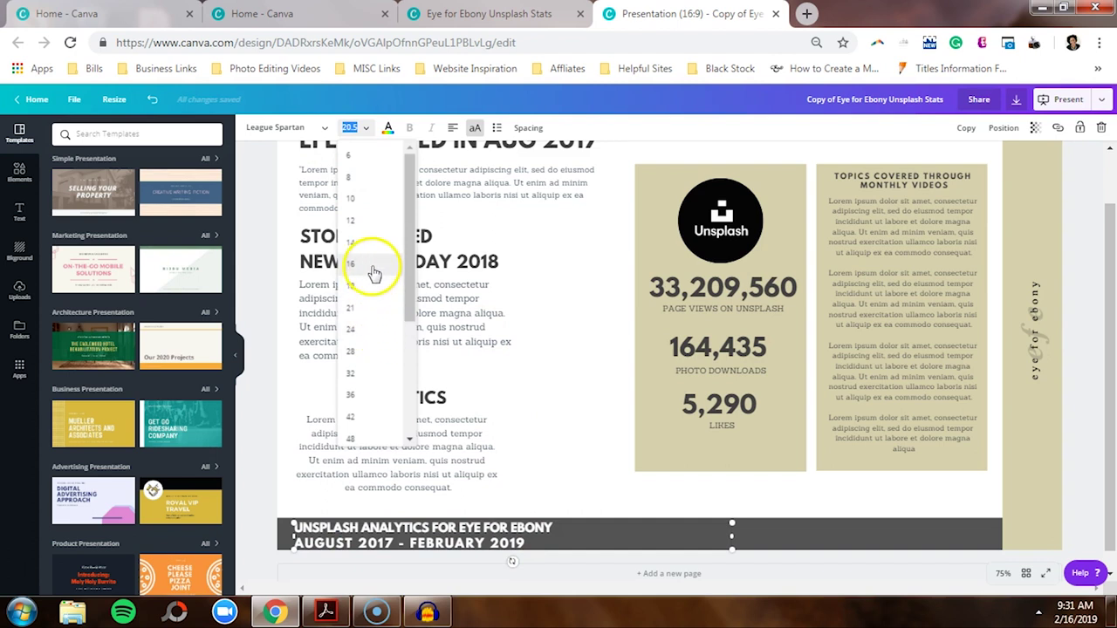
pyautogui.click(375, 265)
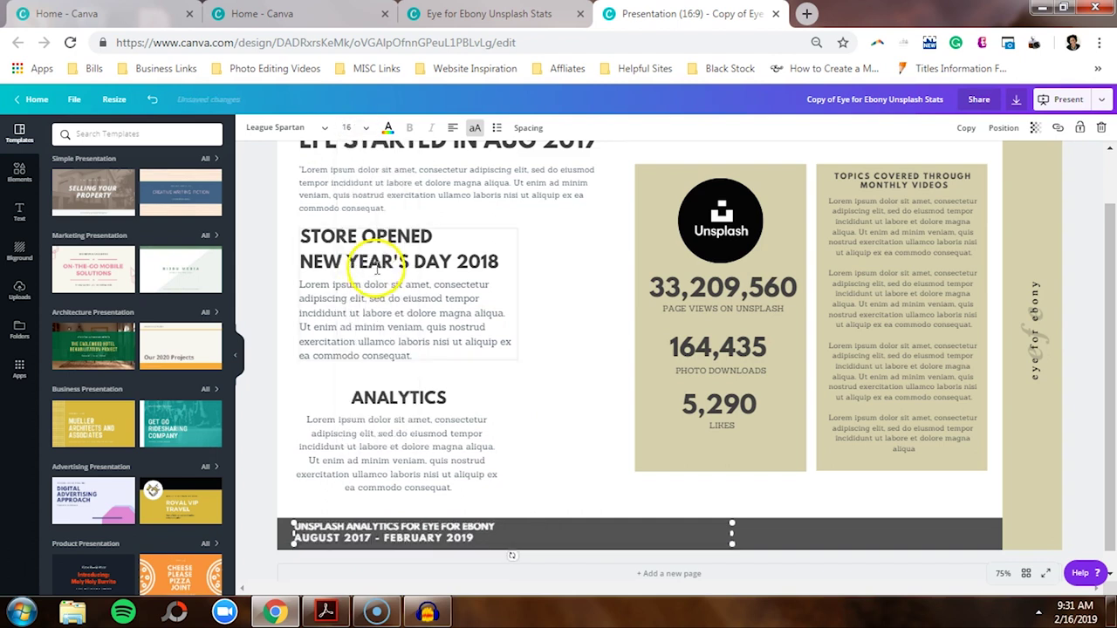
# Step: Compare against the original Eye for Ebony Unsplash Stats design, then return to the 16:9 copy
pyautogui.click(270, 288)
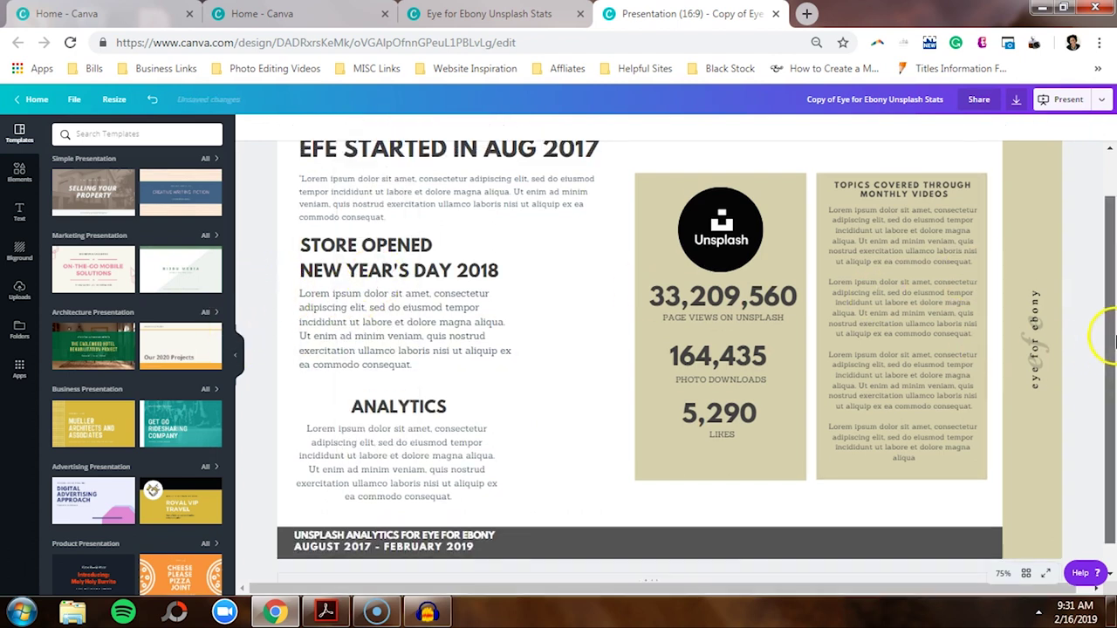
pyautogui.moveTo(1114, 341); pyautogui.dragTo(1114, 325)
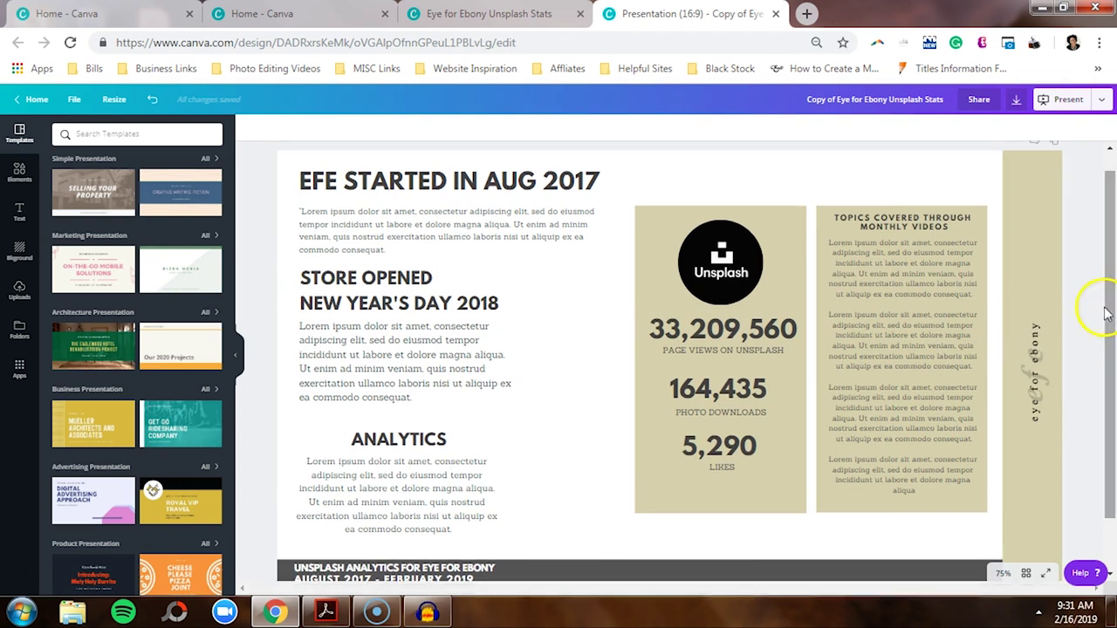
pyautogui.click(489, 14)
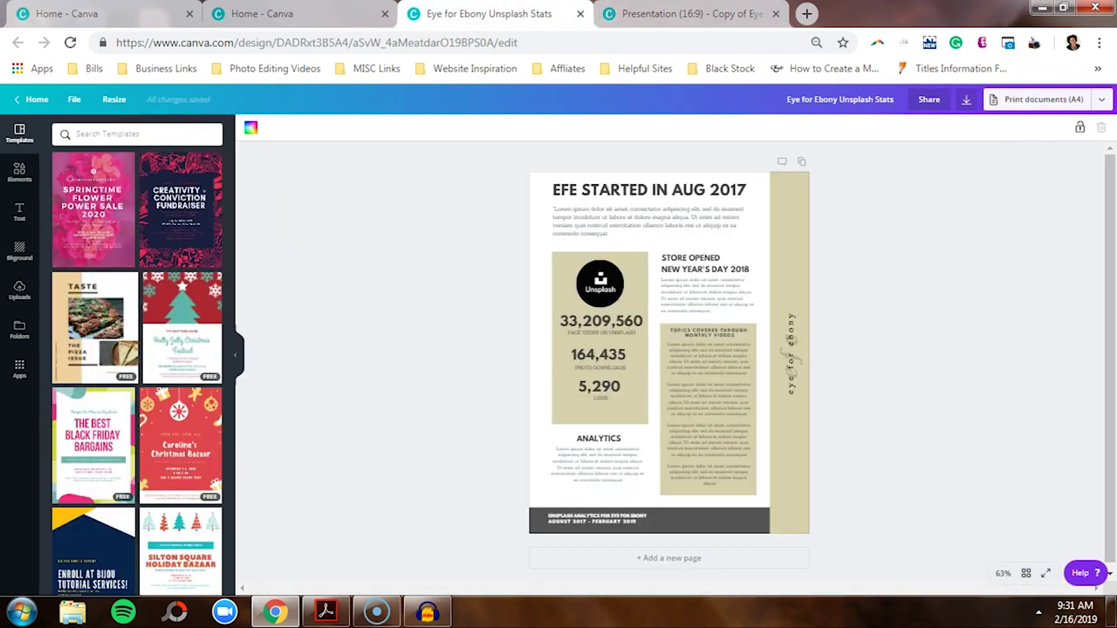
pyautogui.hotkey('ctrl', 'Tab')
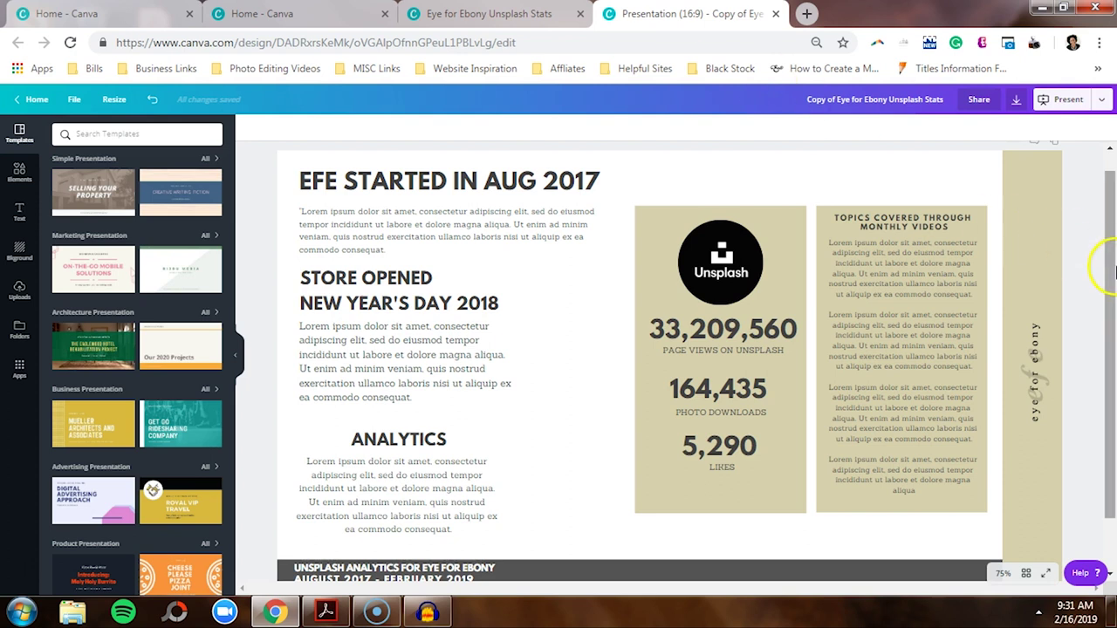
# Step: Duplicate the finished slide to create a second page
pyautogui.scroll(1, 1113, 272)
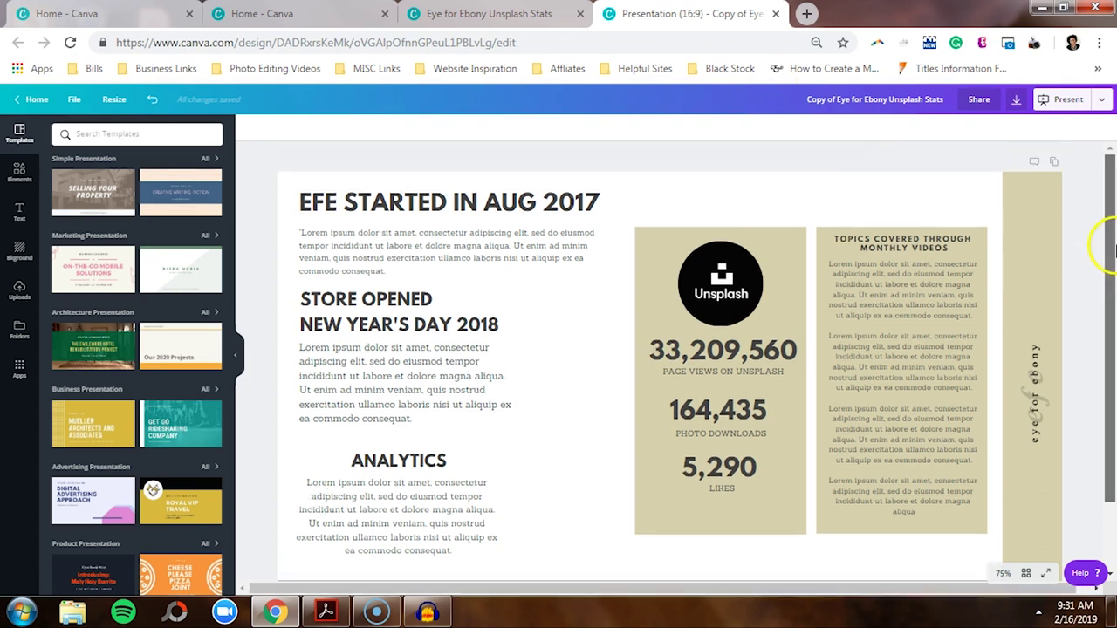
pyautogui.click(1054, 163)
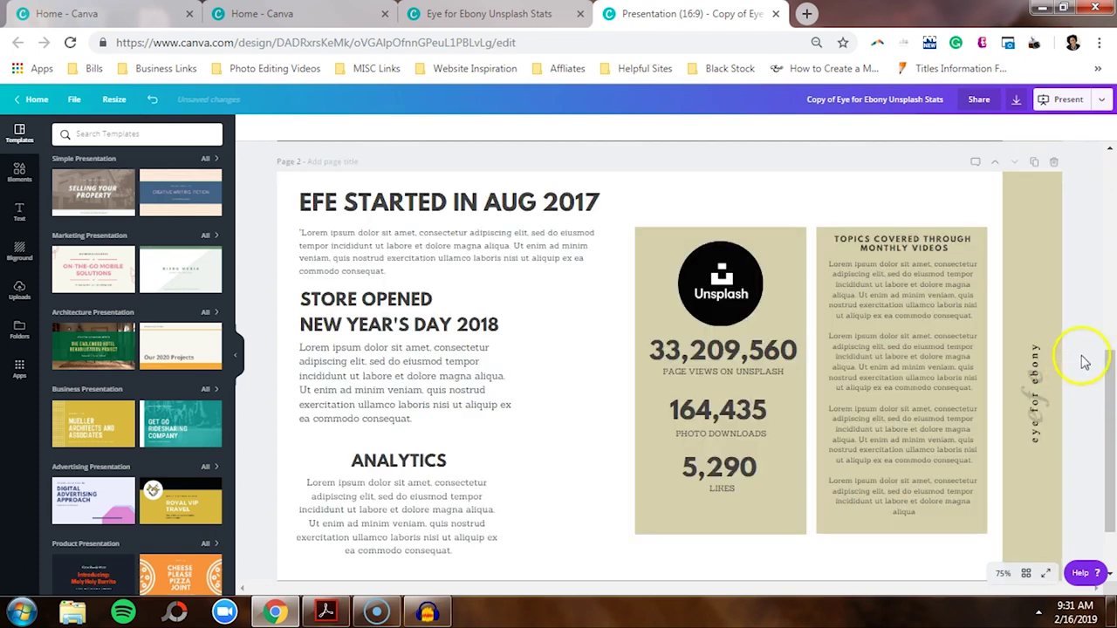
pyautogui.moveTo(1112, 397); pyautogui.dragTo(1105, 186)
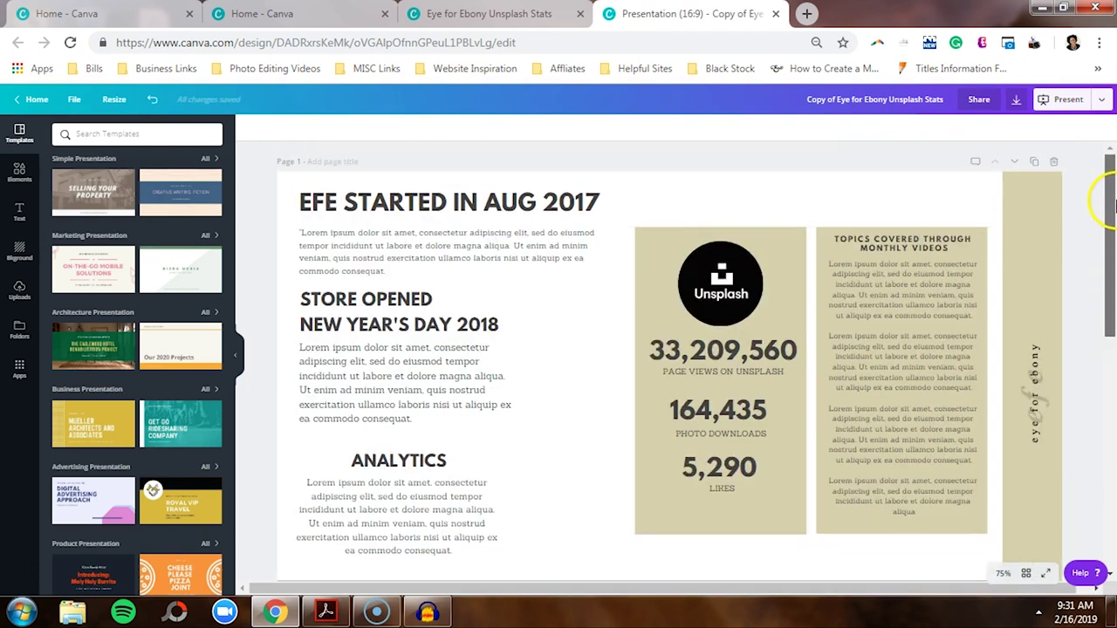
pyautogui.click(1016, 102)
# Step: Export both pages as Microsoft PowerPoint file 'Copy of Eye for Ebony Unsplash Stats.pptx'
pyautogui.click(1014, 174)
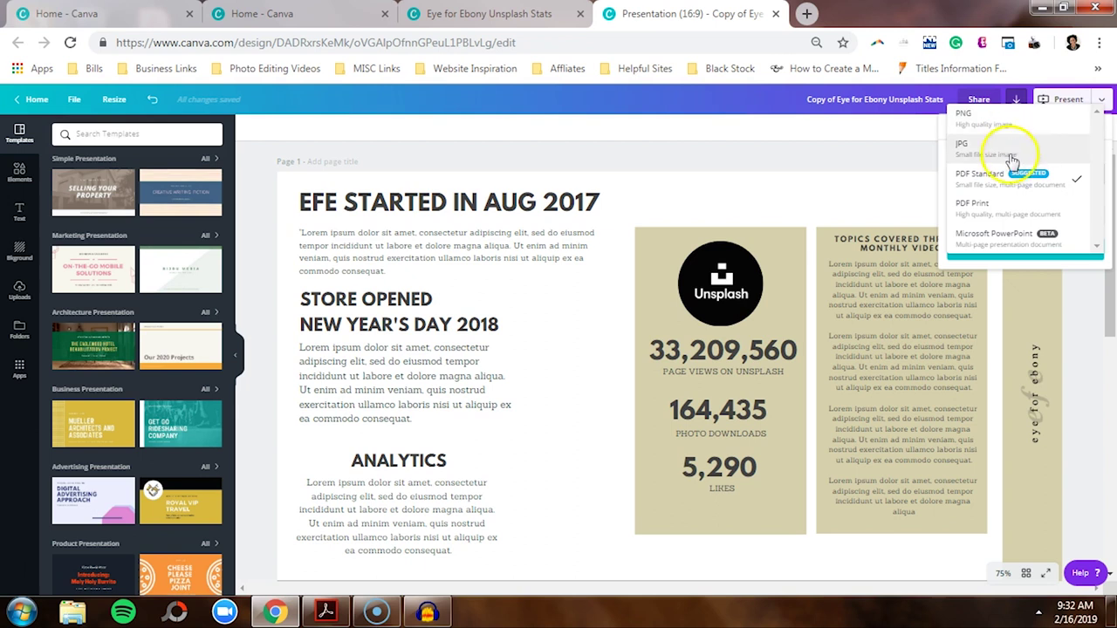
pyautogui.click(1003, 237)
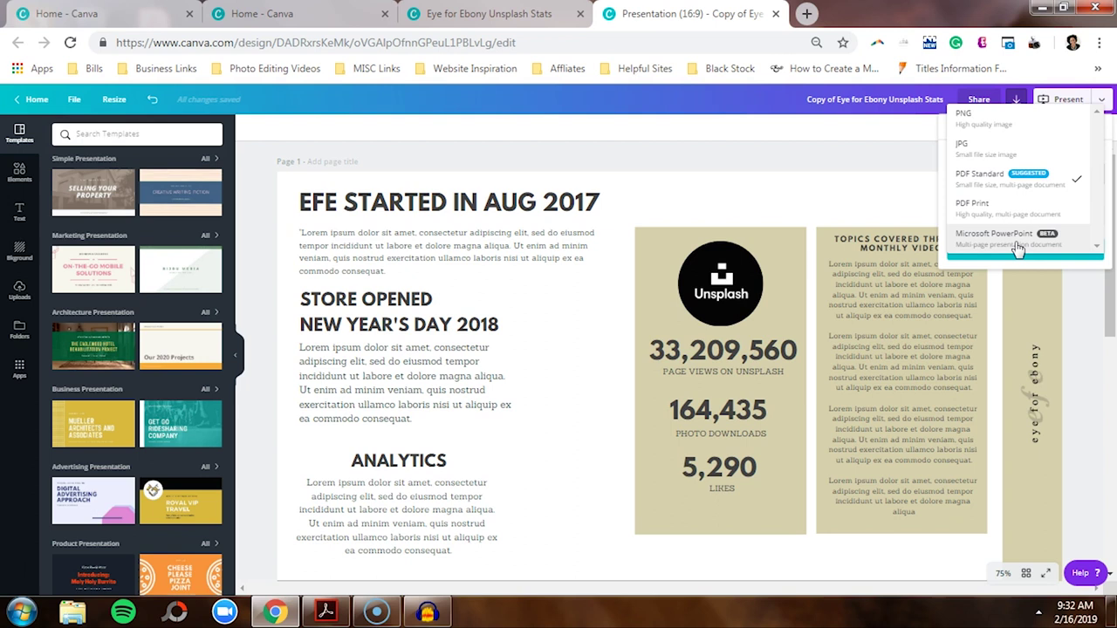
pyautogui.click(1018, 248)
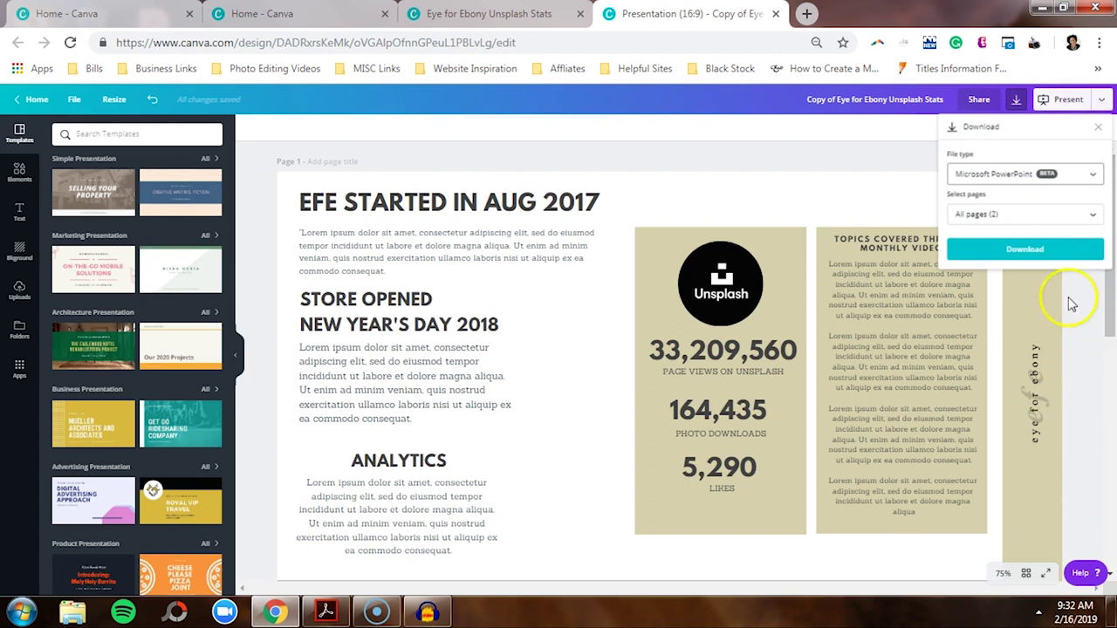
pyautogui.click(1023, 250)
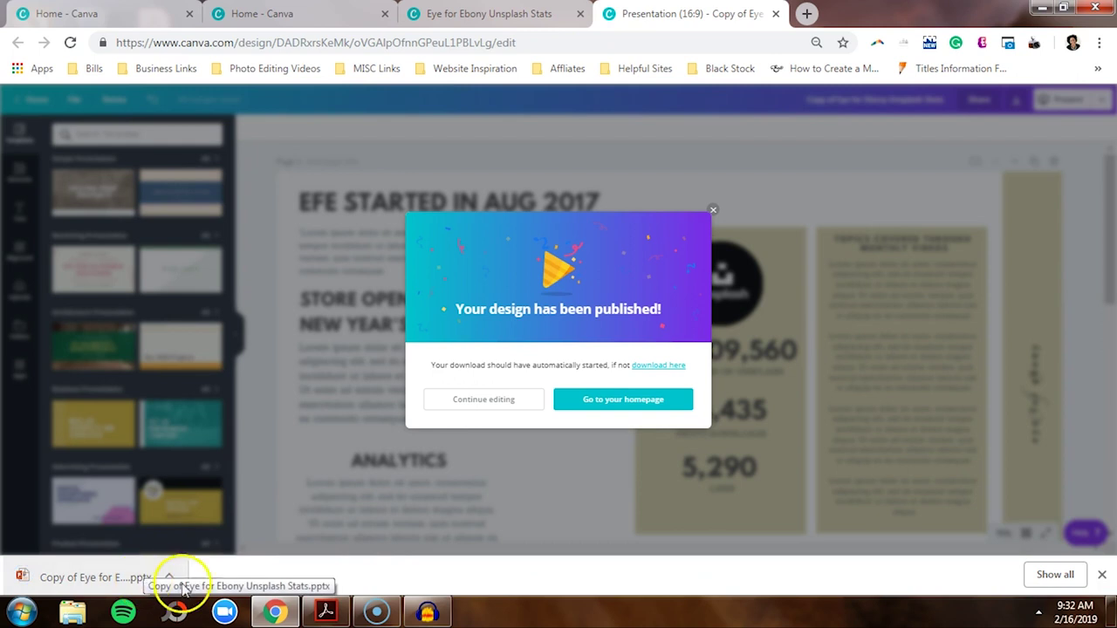
pyautogui.click(327, 574)
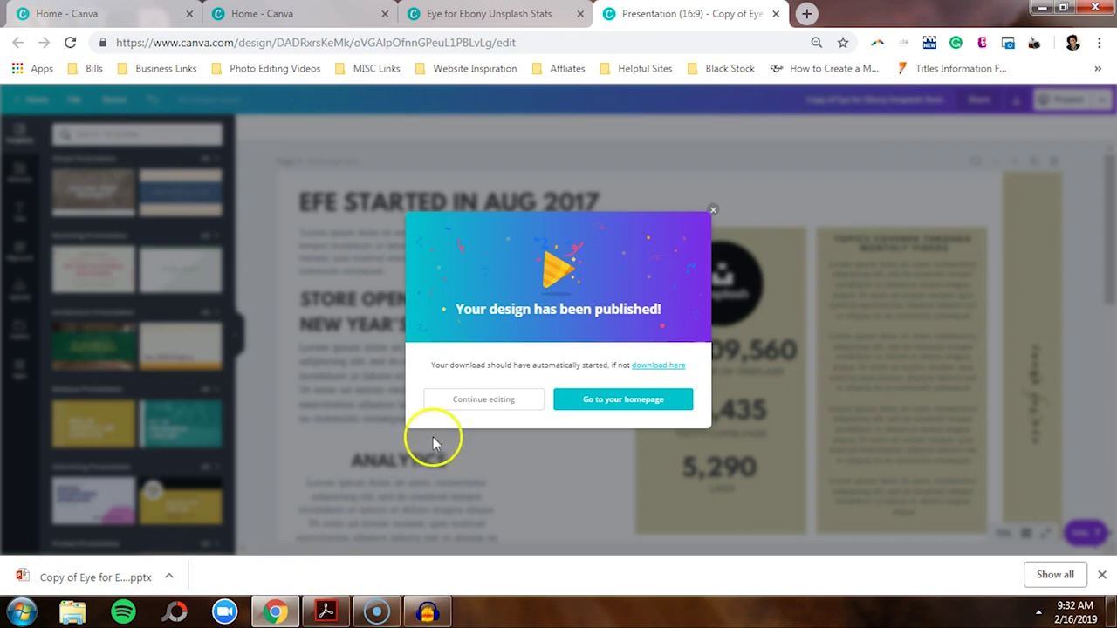
# Step: Close the 'Your design has been published!' notice and bring up the open PowerPoint decks
pyautogui.click(714, 211)
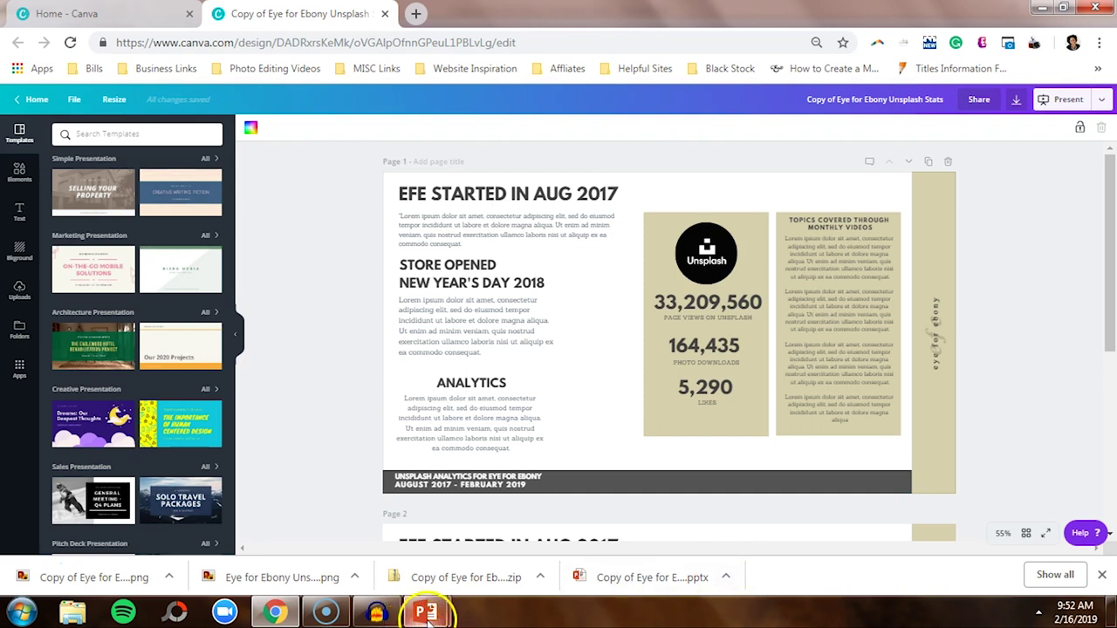
pyautogui.click(425, 612)
# Step: Review the exported two-slide deck in PowerPoint, then go back to Canva in Chrome
pyautogui.click(480, 529)
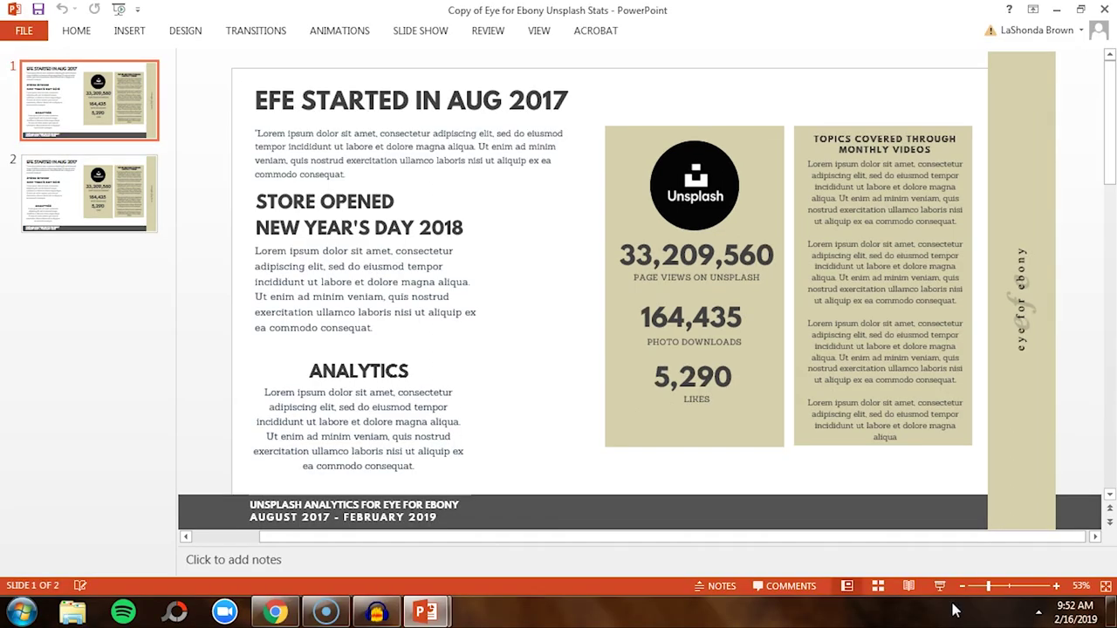
pyautogui.click(273, 612)
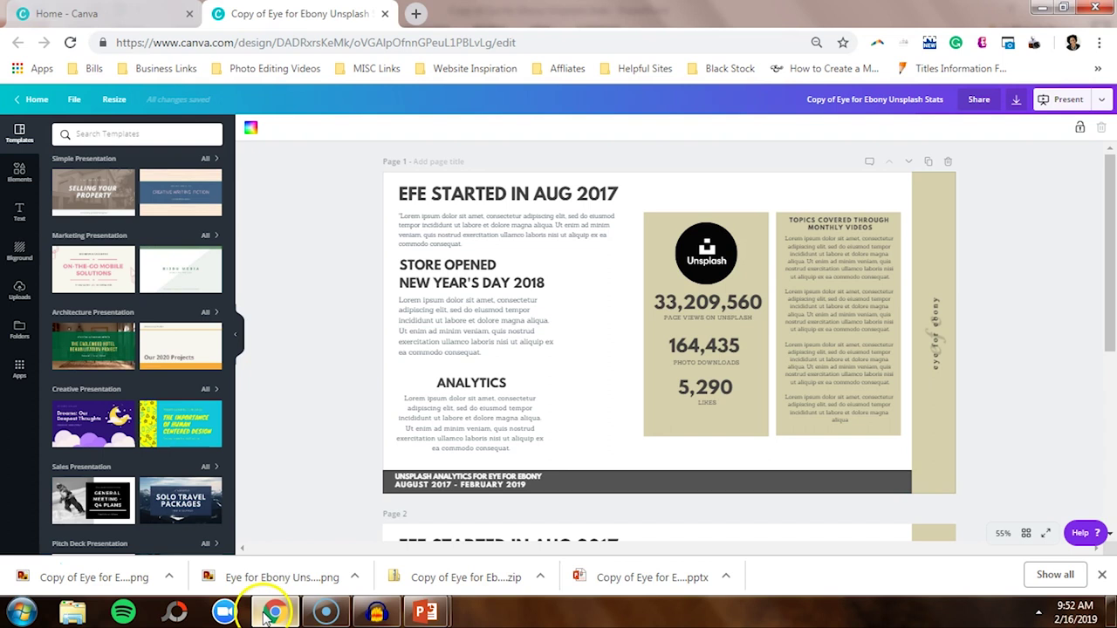
# Step: Download only Page 1 as a PNG image and close the published notice
pyautogui.click(1016, 100)
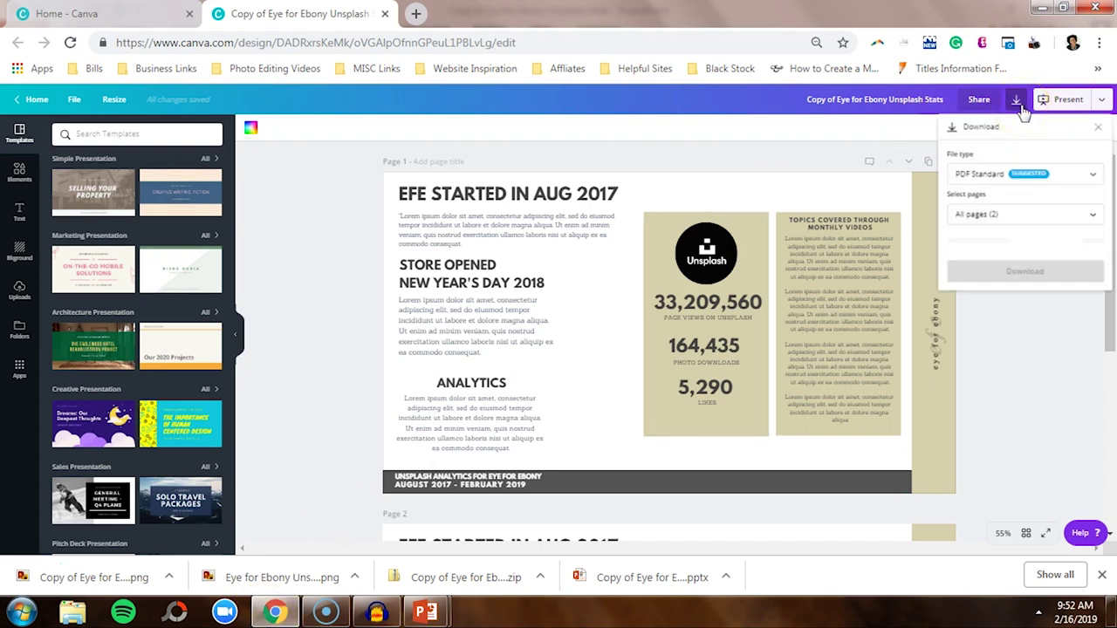
pyautogui.click(995, 174)
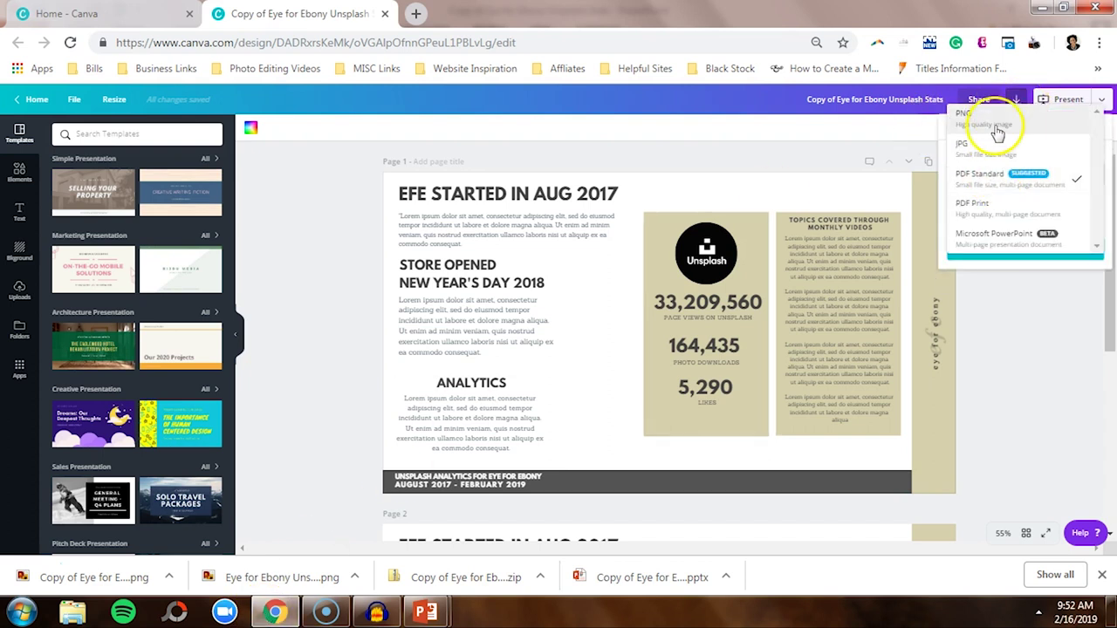
pyautogui.click(996, 131)
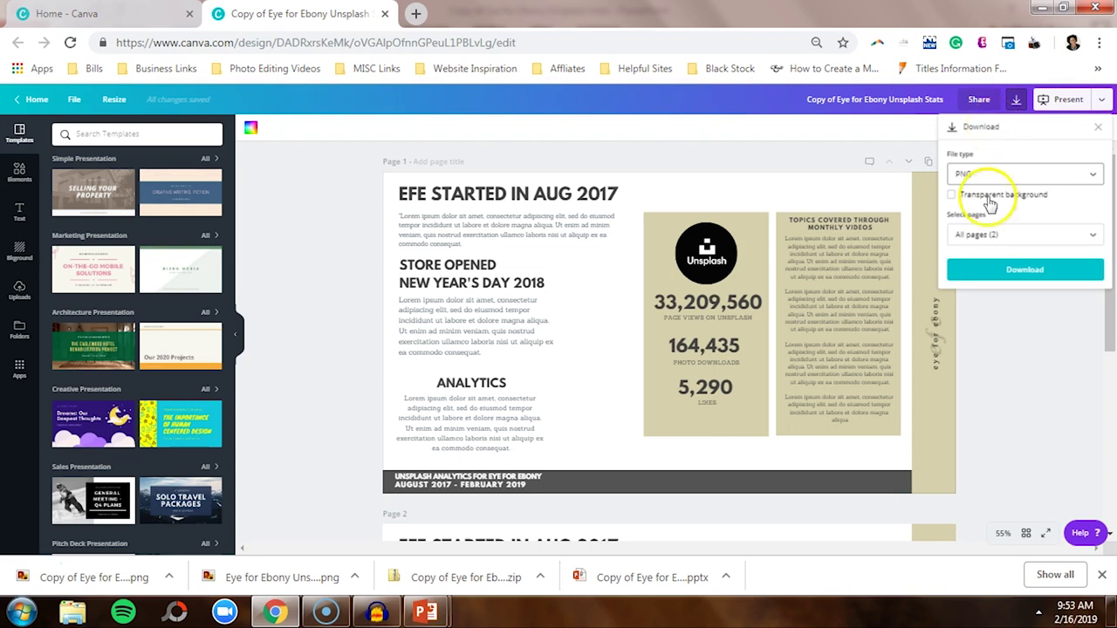
pyautogui.click(1090, 234)
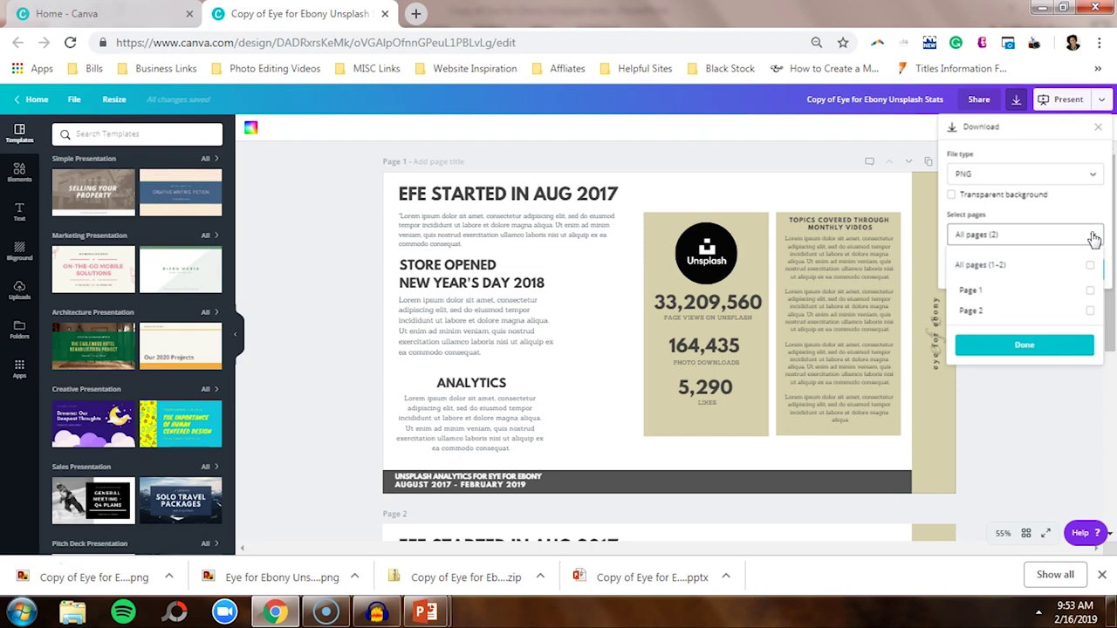
pyautogui.click(1088, 291)
pyautogui.click(1047, 343)
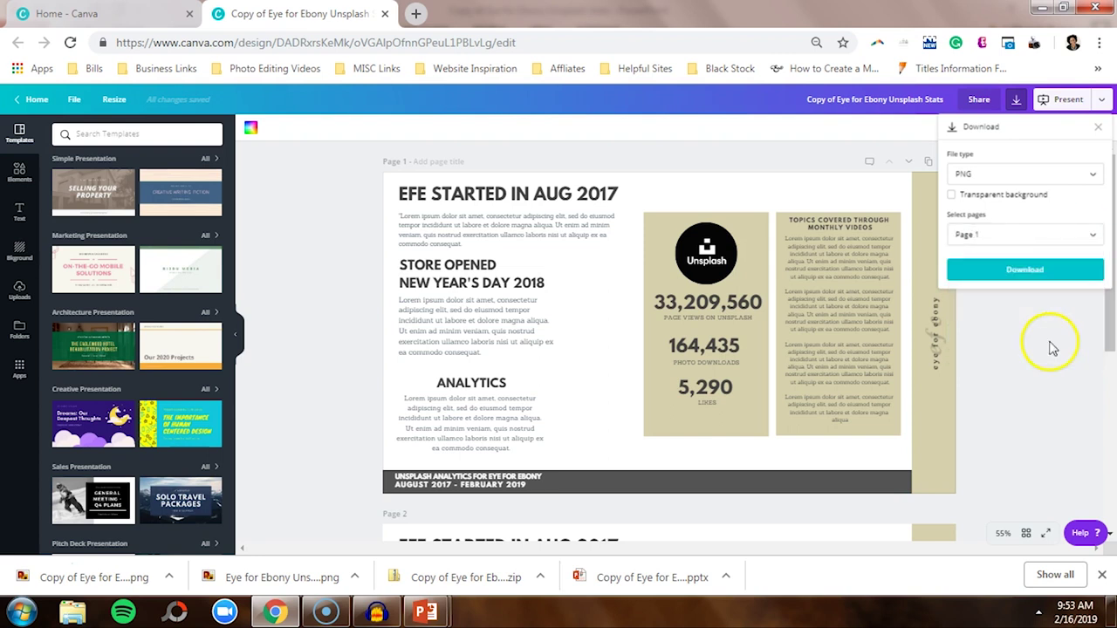
pyautogui.click(1057, 287)
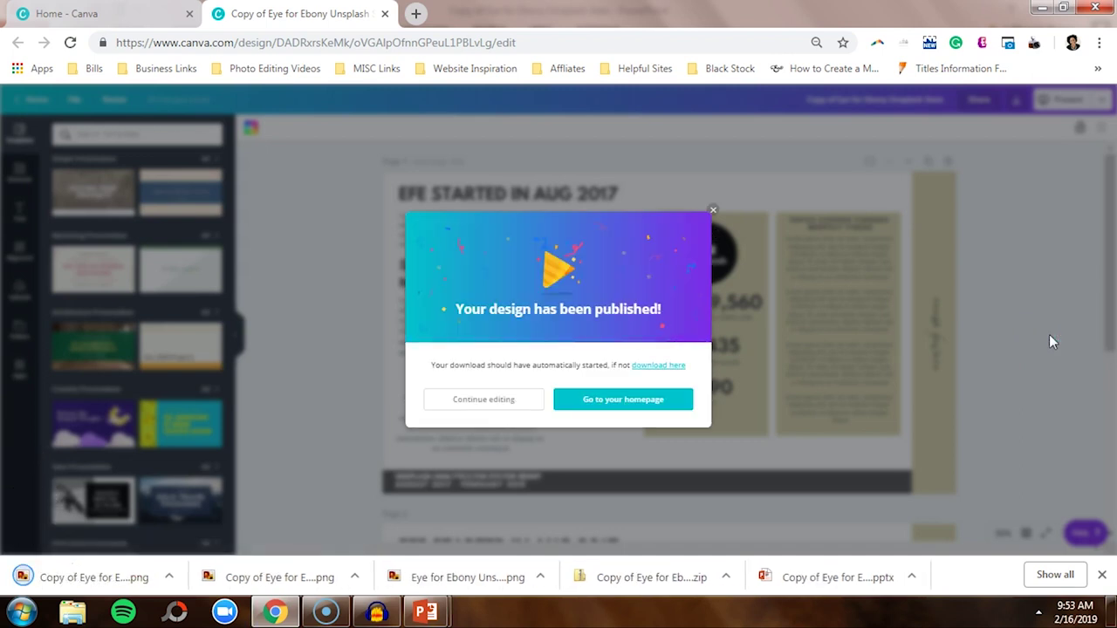
pyautogui.click(713, 211)
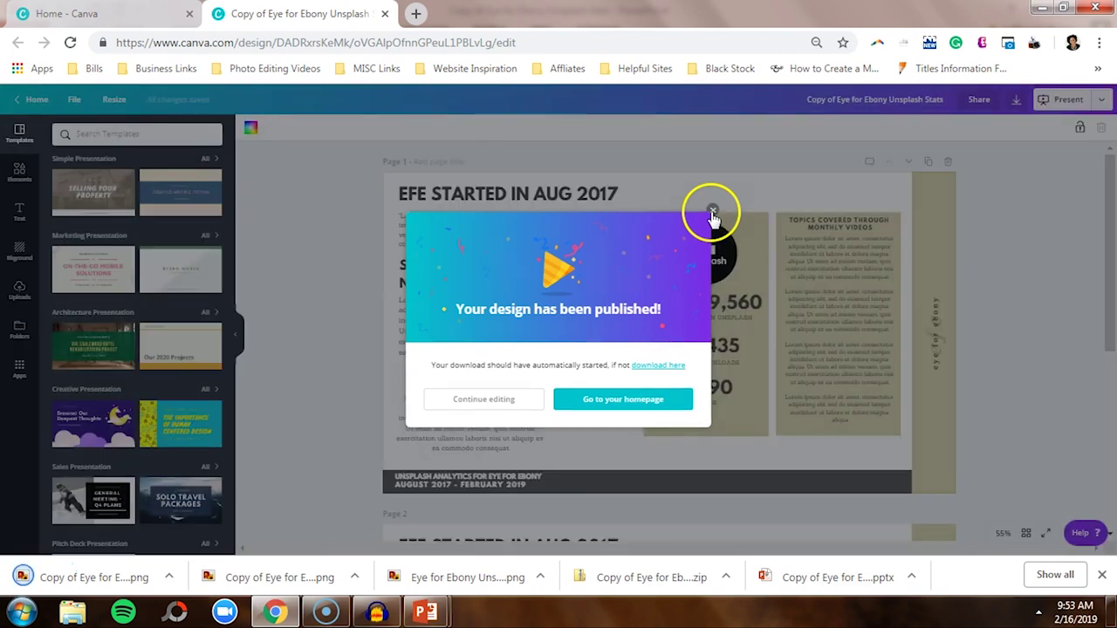
# Step: Switch to the blank Presentation1 deck and give its slide the Blank layout
pyautogui.moveTo(425, 611)
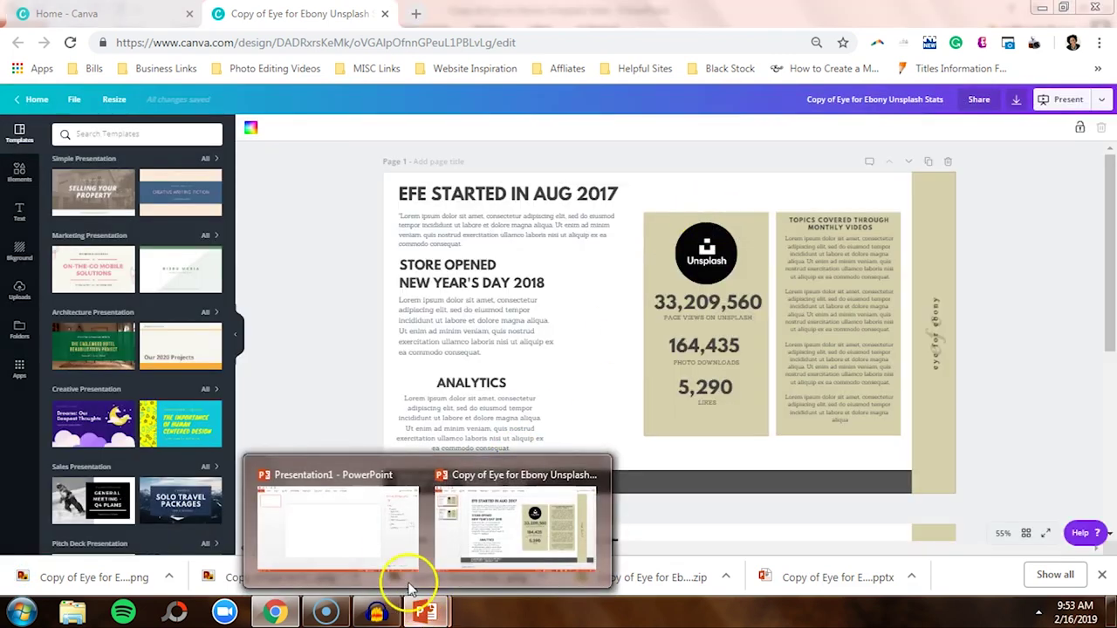
pyautogui.click(397, 539)
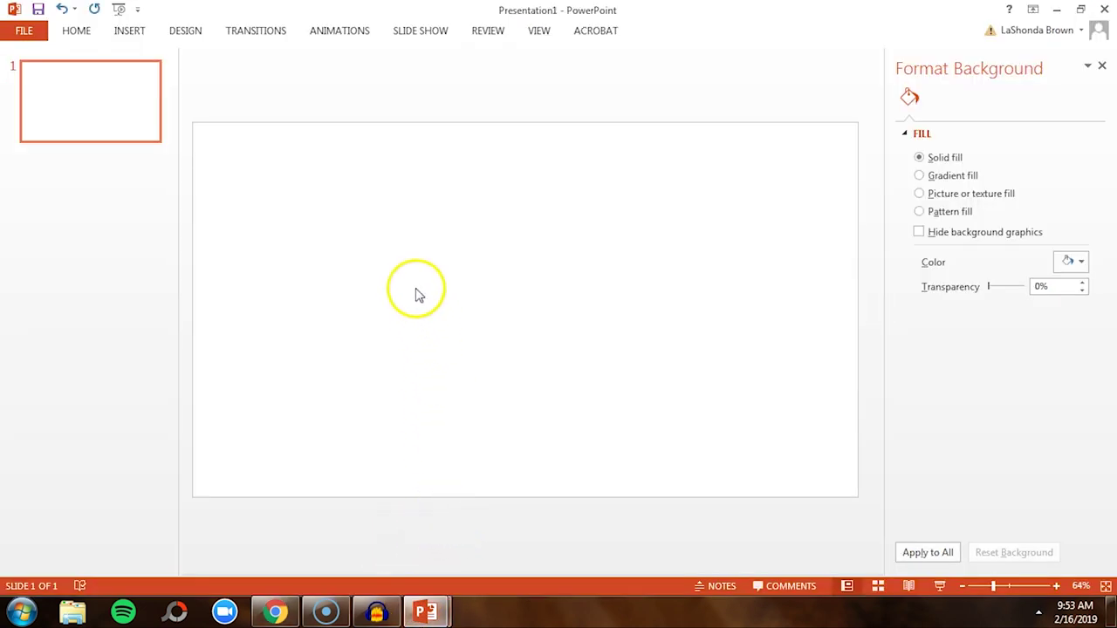
pyautogui.rightClick(342, 197)
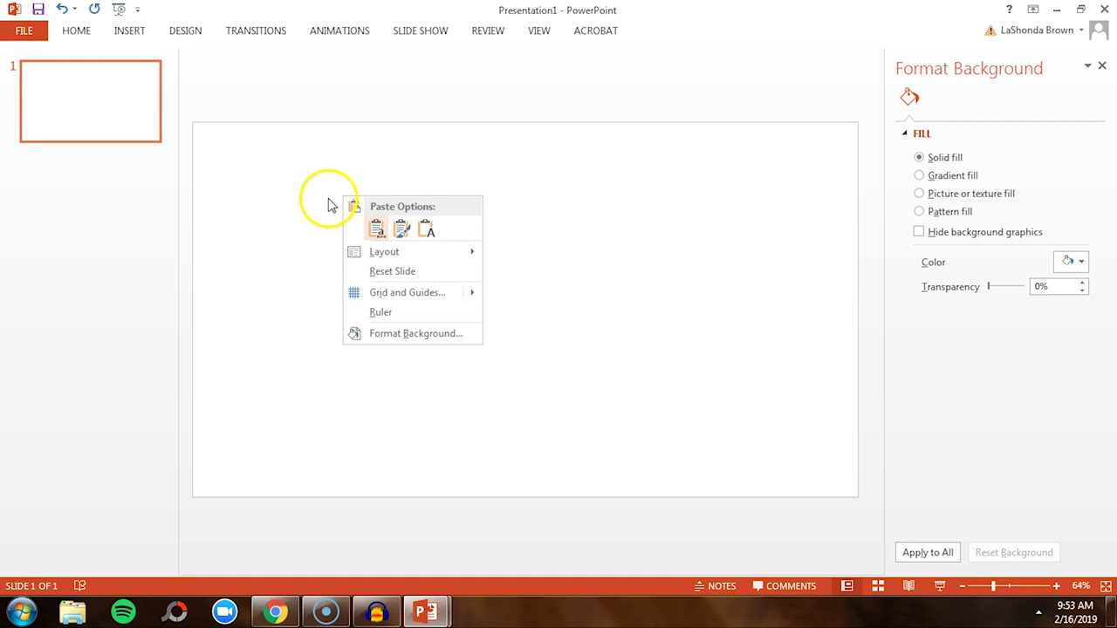
pyautogui.moveTo(375, 252)
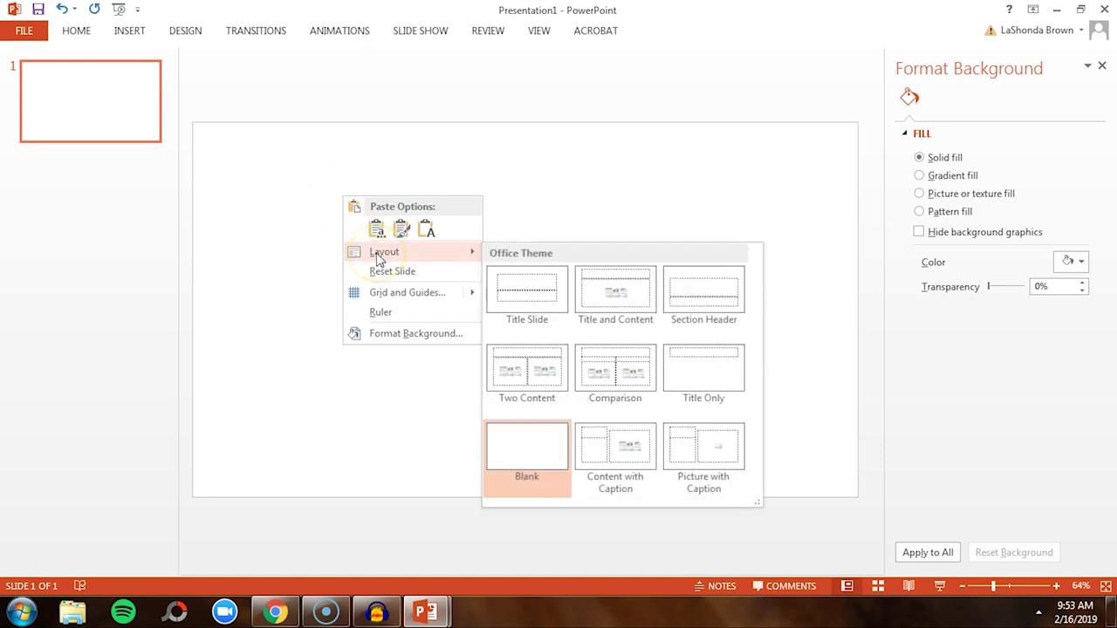
pyautogui.click(514, 452)
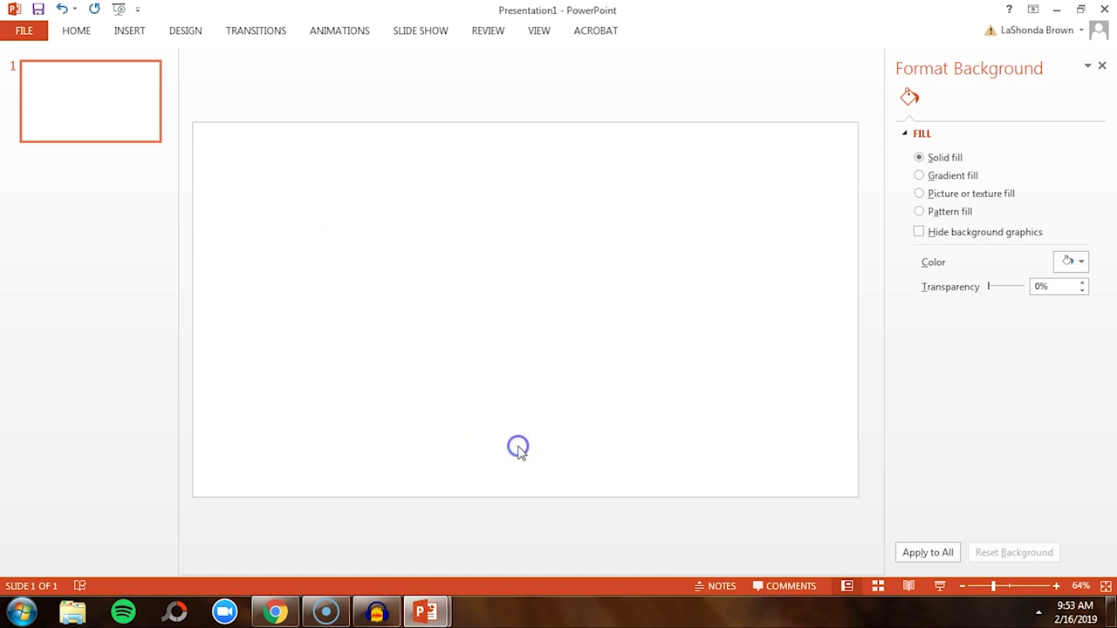
# Step: Set the slide background to a picture or texture fill, showing the tan woven texture
pyautogui.rightClick(480, 220)
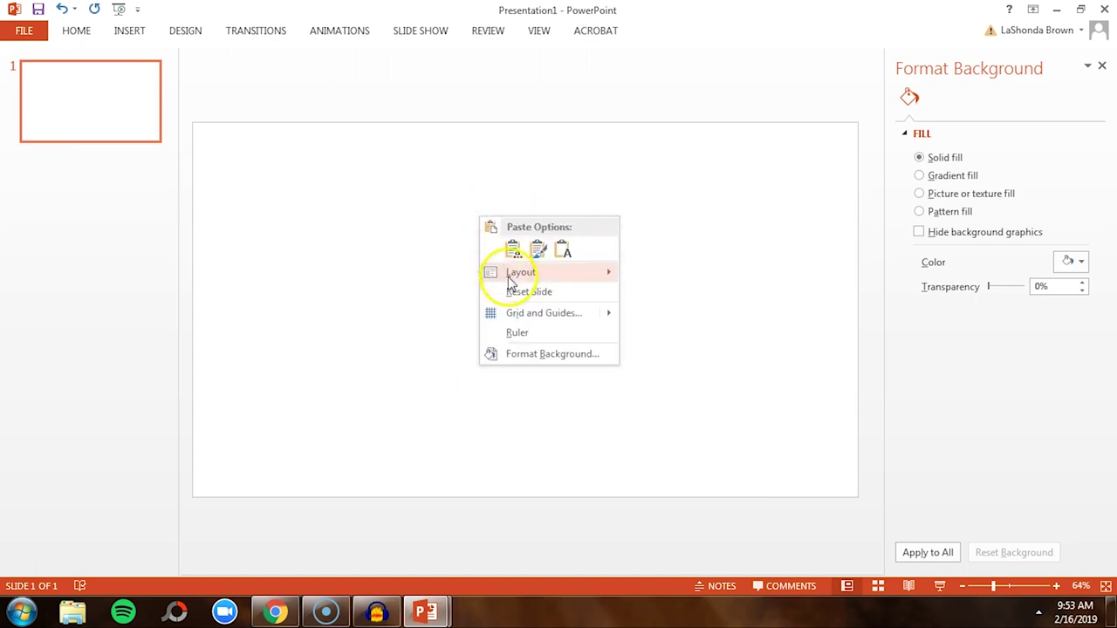
pyautogui.click(520, 355)
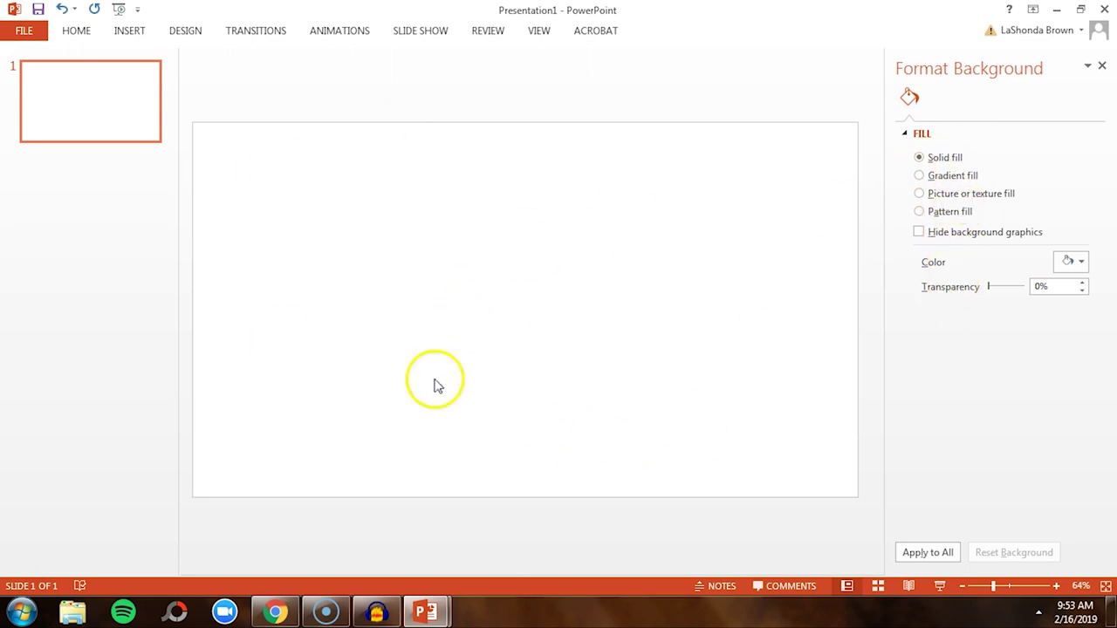
pyautogui.click(918, 193)
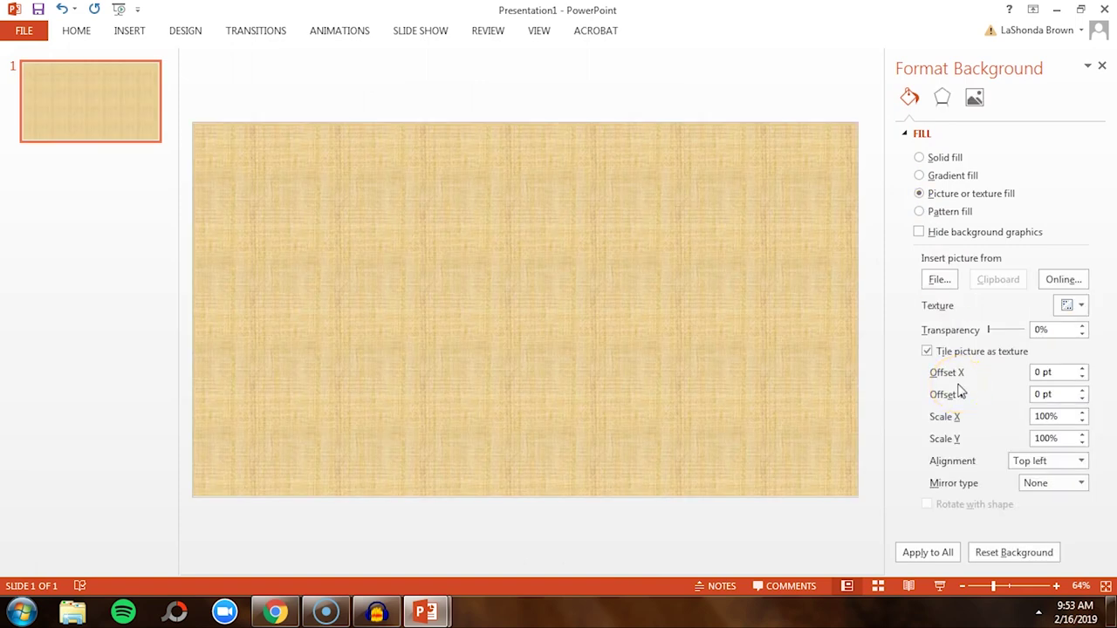
# Step: Fill the slide background with the Copy of Eye for Ebony Unsplash Stats PNG from the Desktop
pyautogui.click(950, 281)
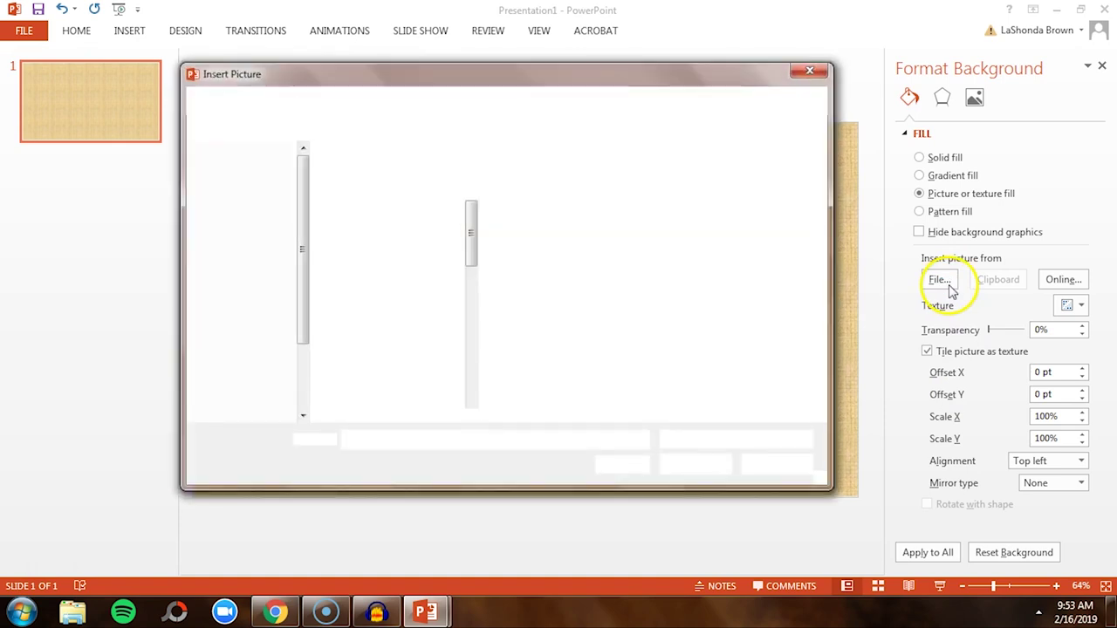
pyautogui.click(273, 155)
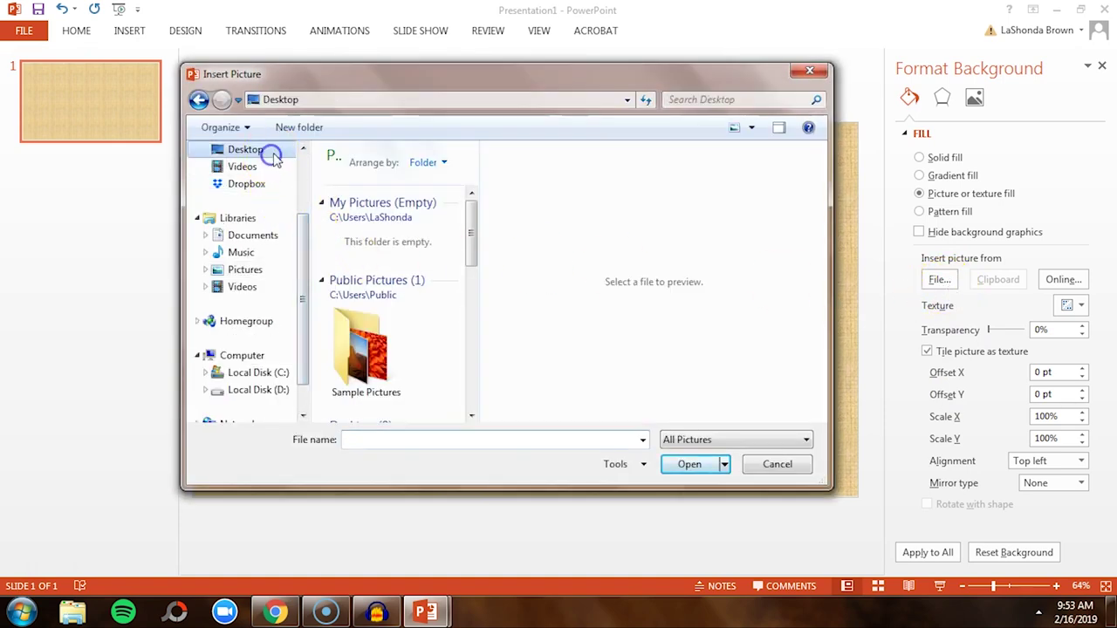
pyautogui.moveTo(460, 184); pyautogui.dragTo(474, 379)
pyautogui.click(403, 343)
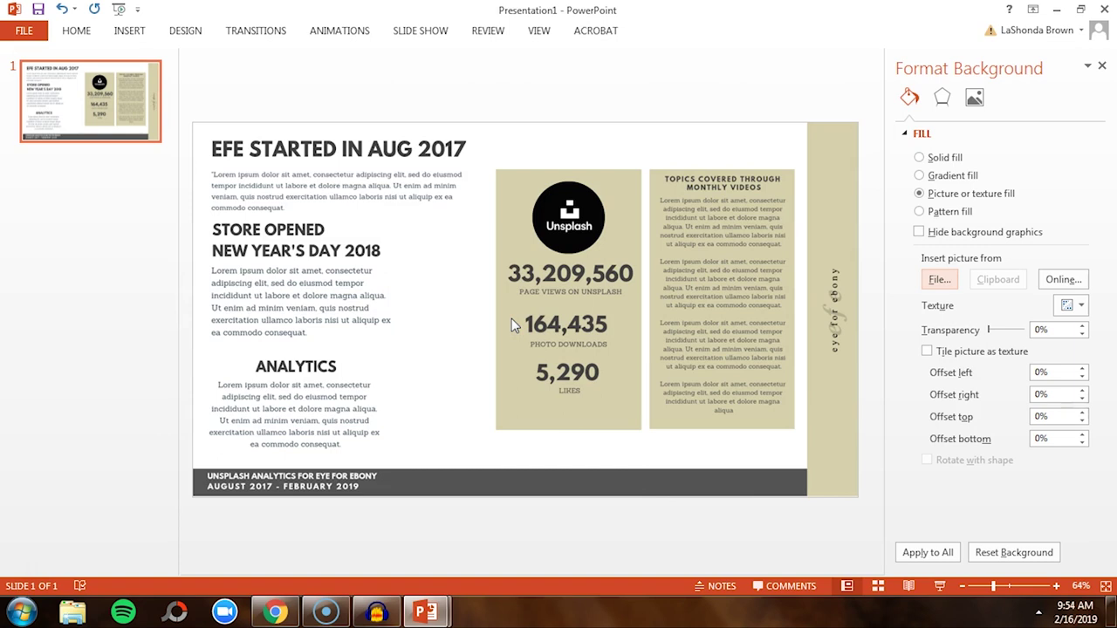
# Step: Compare the exported Copy of Eye for Ebony deck with Presentation1's new background
pyautogui.moveTo(441, 615)
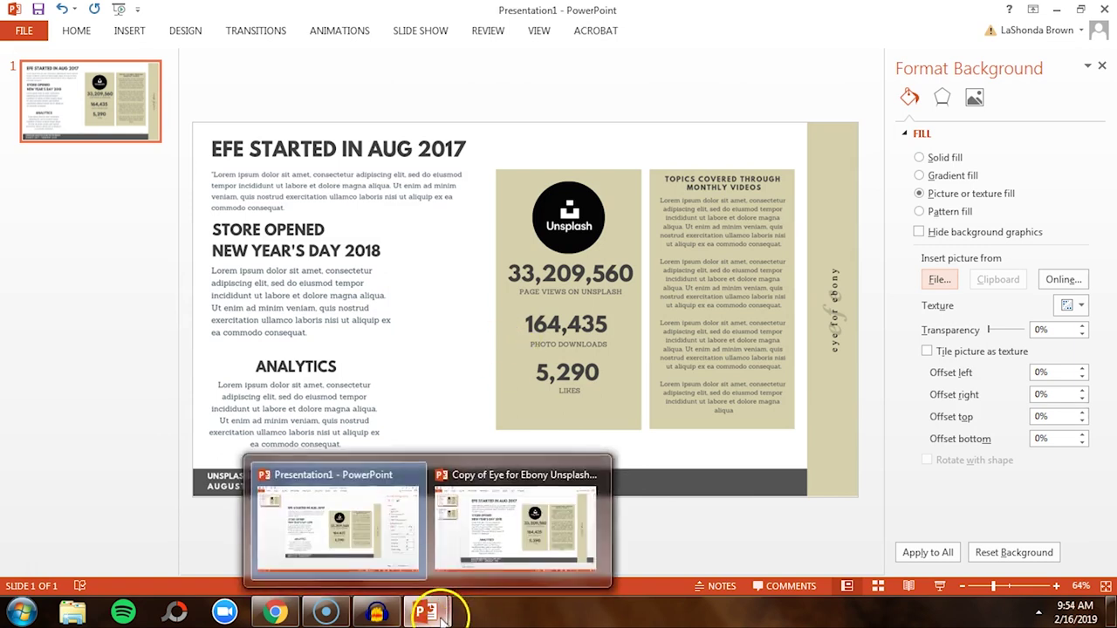
pyautogui.click(494, 516)
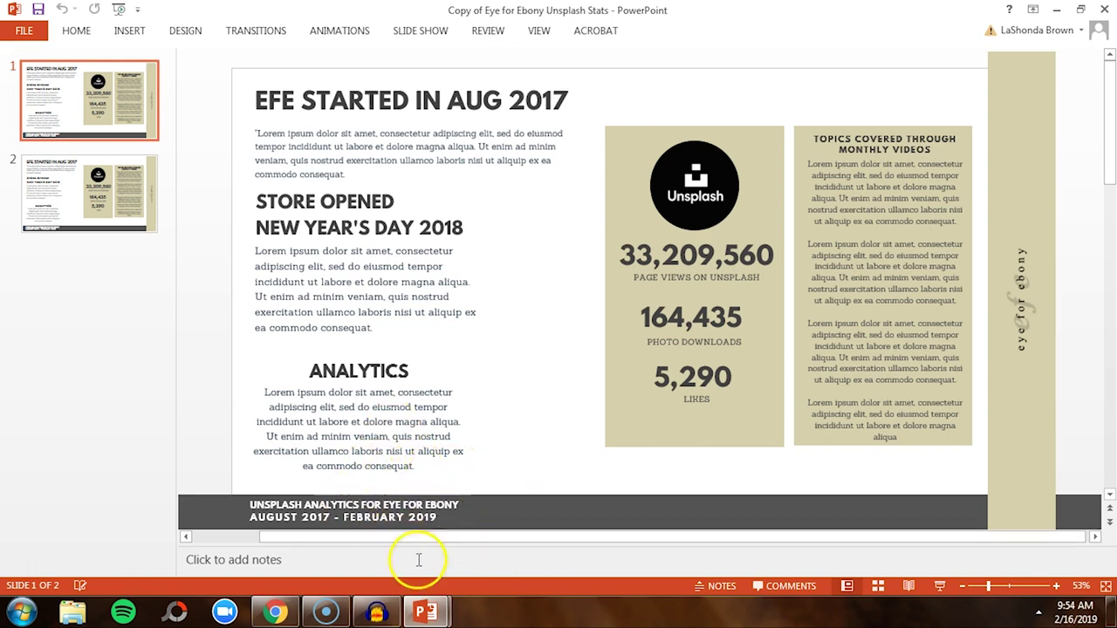
pyautogui.moveTo(425, 613)
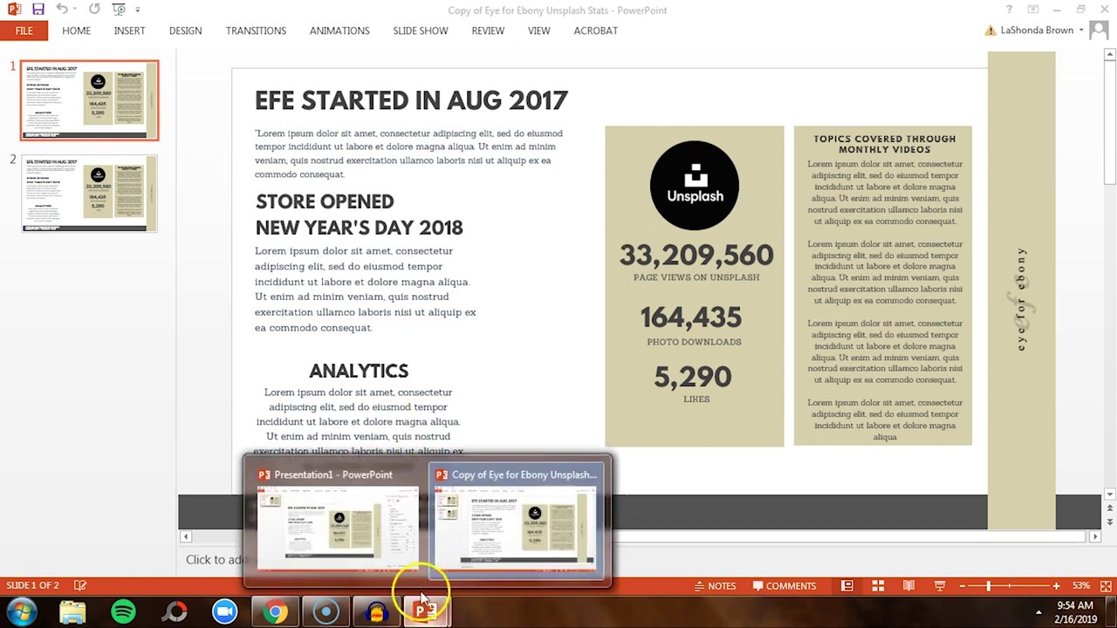
pyautogui.click(362, 534)
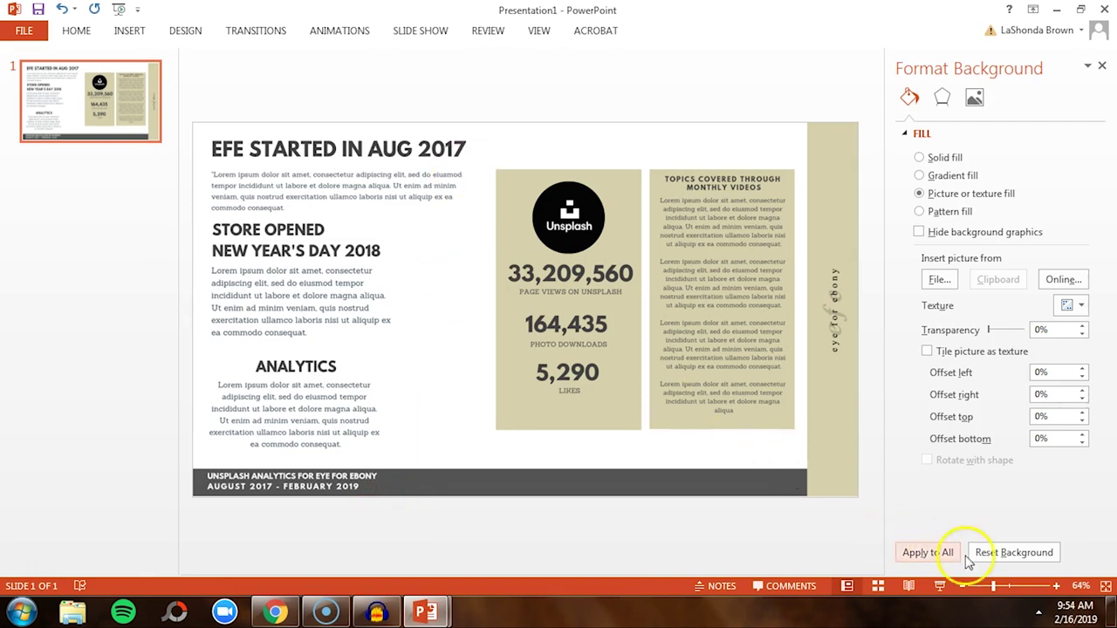